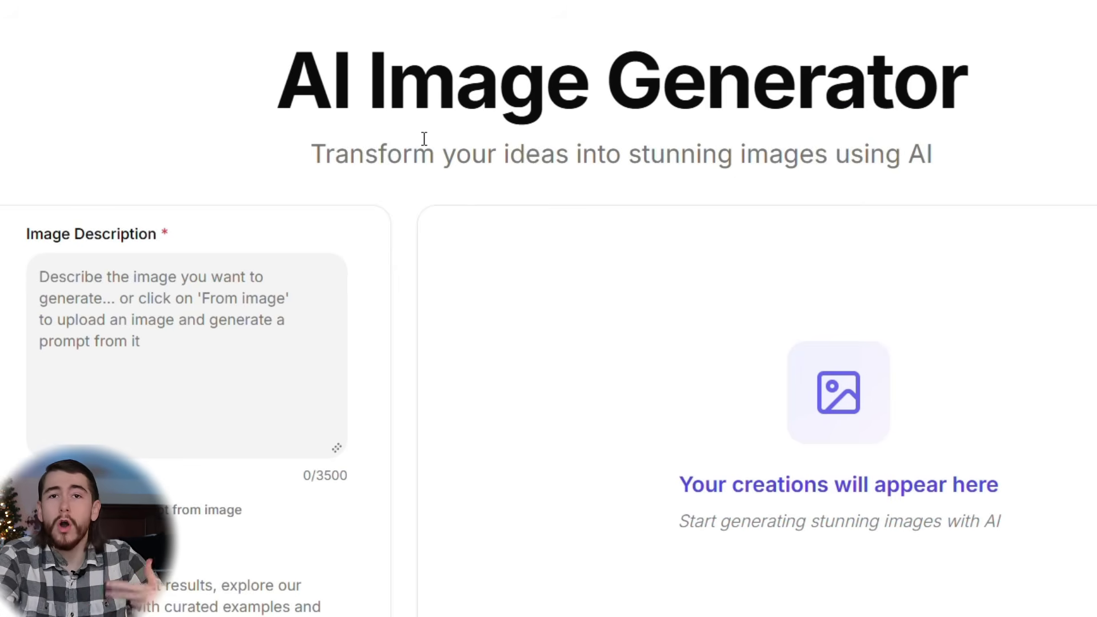
# Step: Upload "rose bear blank background.png" as the reference image for the Nano-Banana Pro model
pyautogui.scroll(-7, 377, 206)
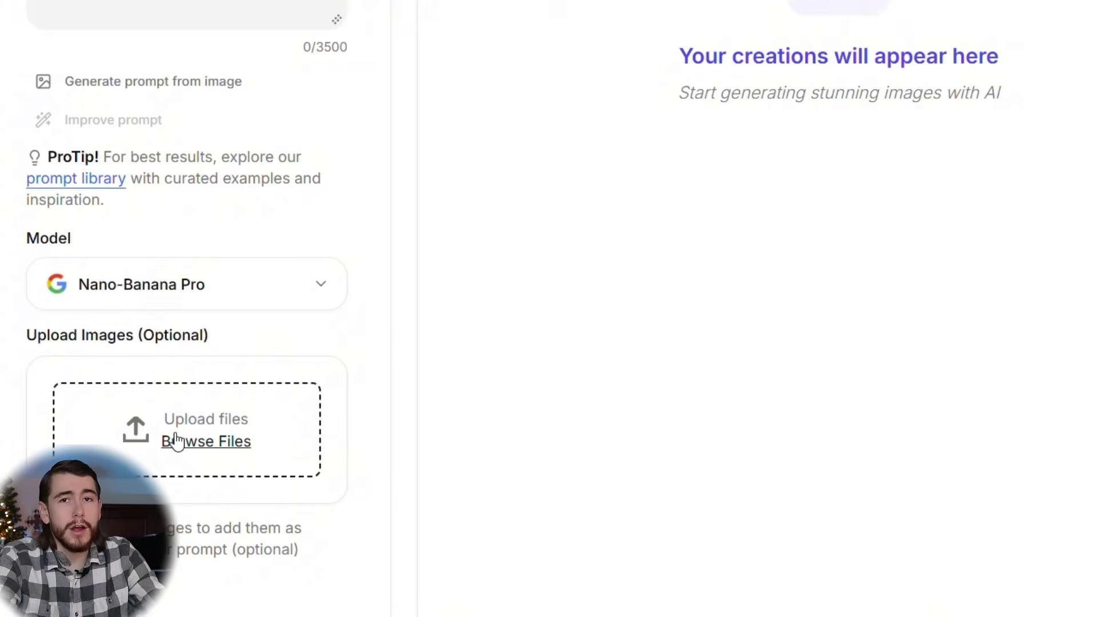
pyautogui.click(177, 441)
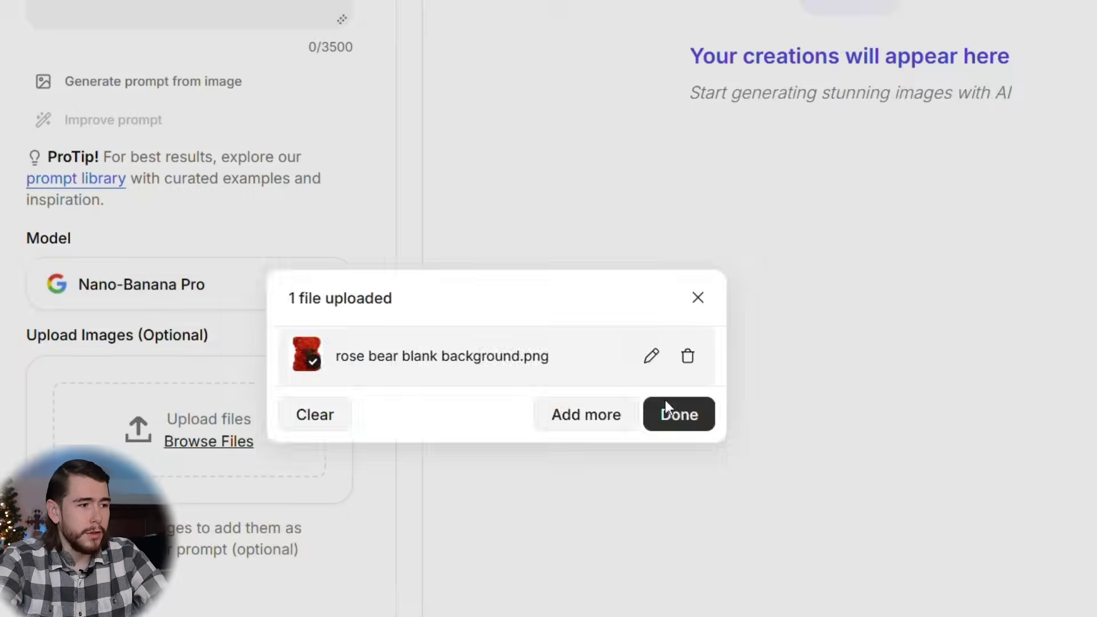
pyautogui.click(666, 412)
pyautogui.click(148, 306)
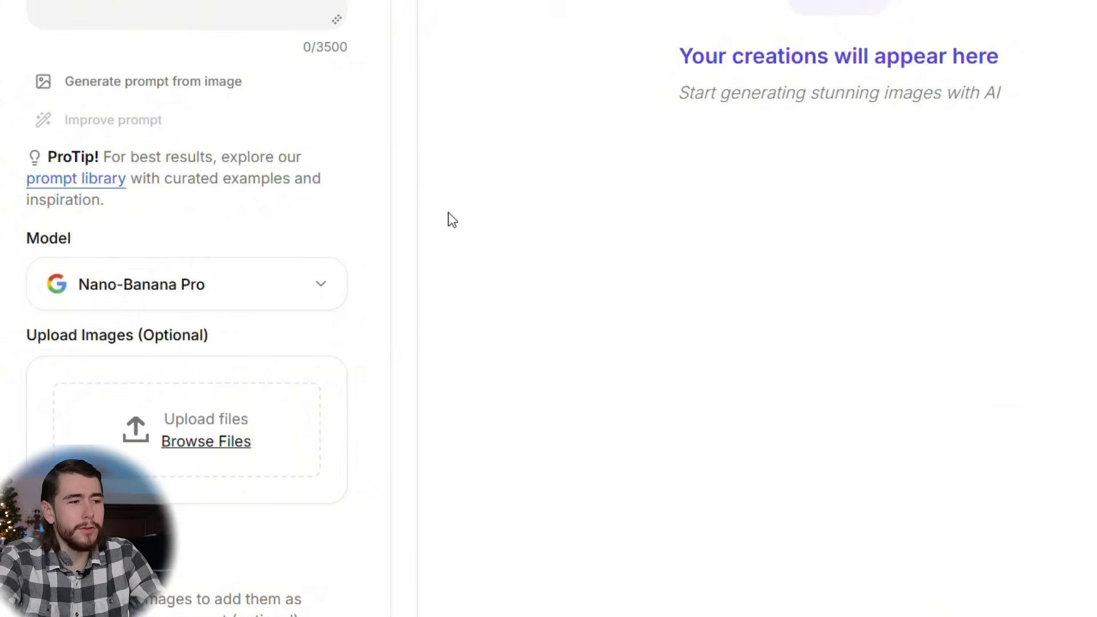
# Step: Write an image description placing the rose teddy bear product photo in a photo realistic female avatar's hands, with a giant smile and giftwrap at her feet
pyautogui.scroll(8, 489, 319)
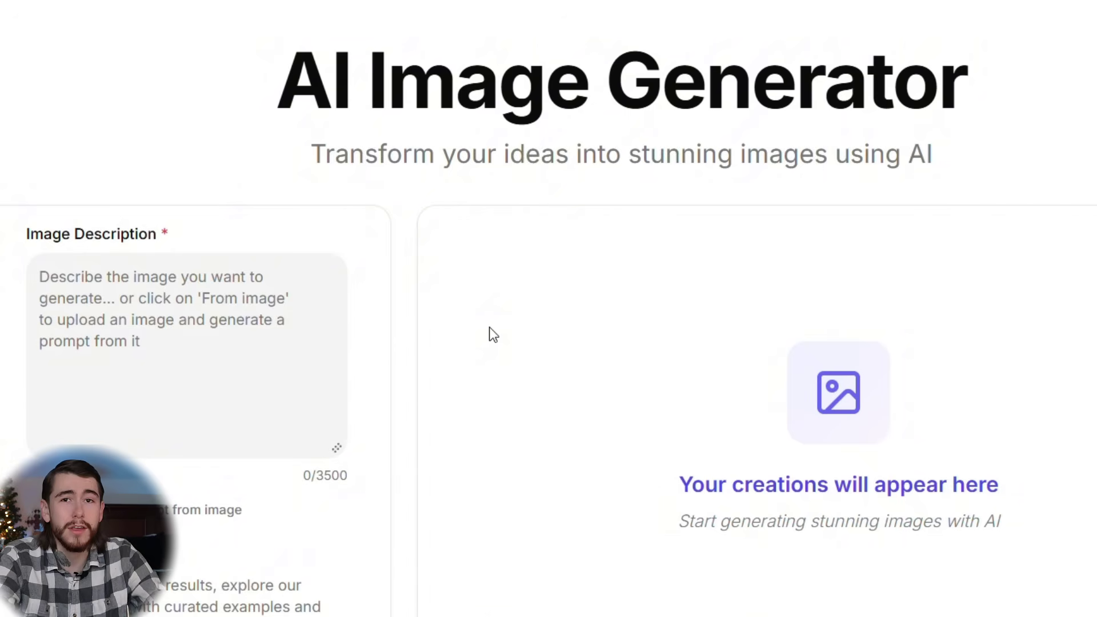
pyautogui.click(206, 381)
pyautogui.write('Take this product photo (rose teddy bear for girlfriend) and put it in a photo realistic female avatars hands with a giant smile on her face, giftwrap at her feet')
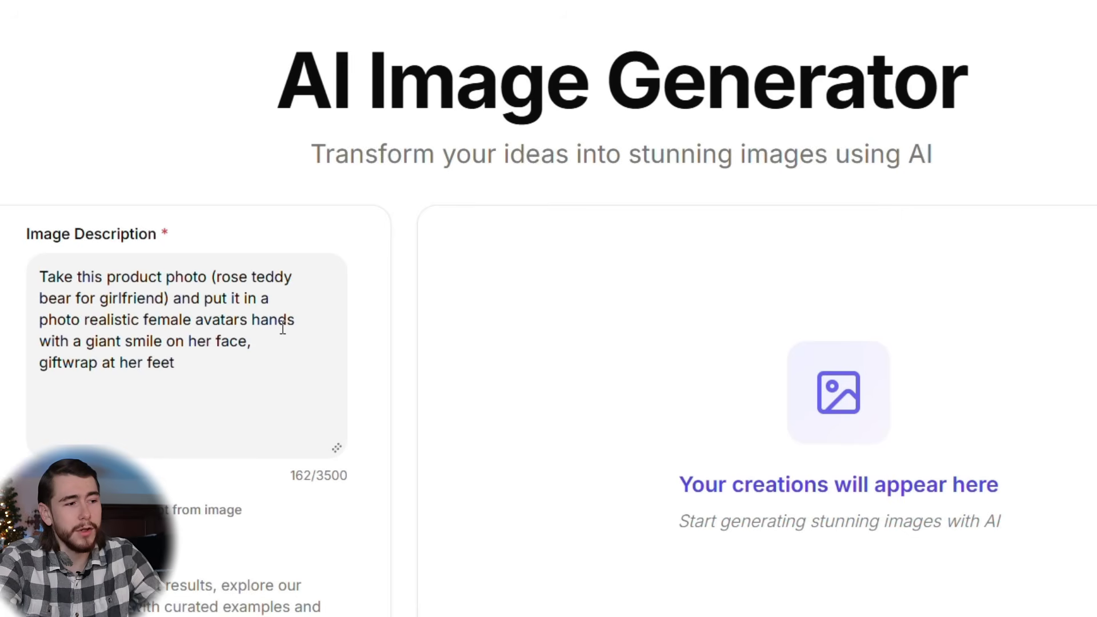
# Step: Set the image resolution to 4K and generate the image
pyautogui.scroll(-10, 282, 328)
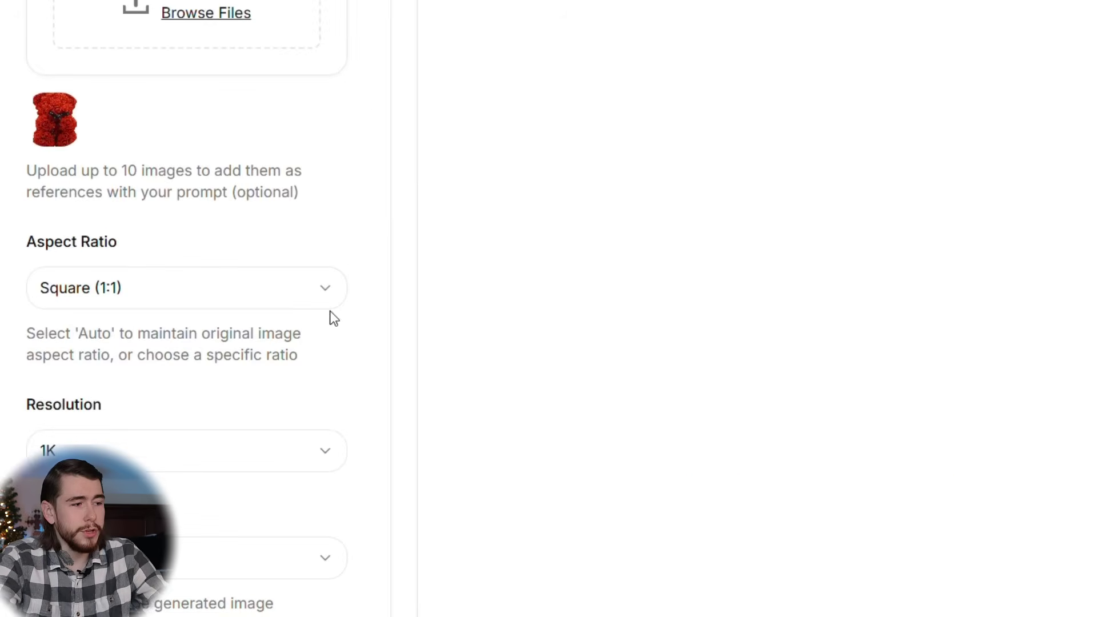
pyautogui.scroll(-2, 171, 306)
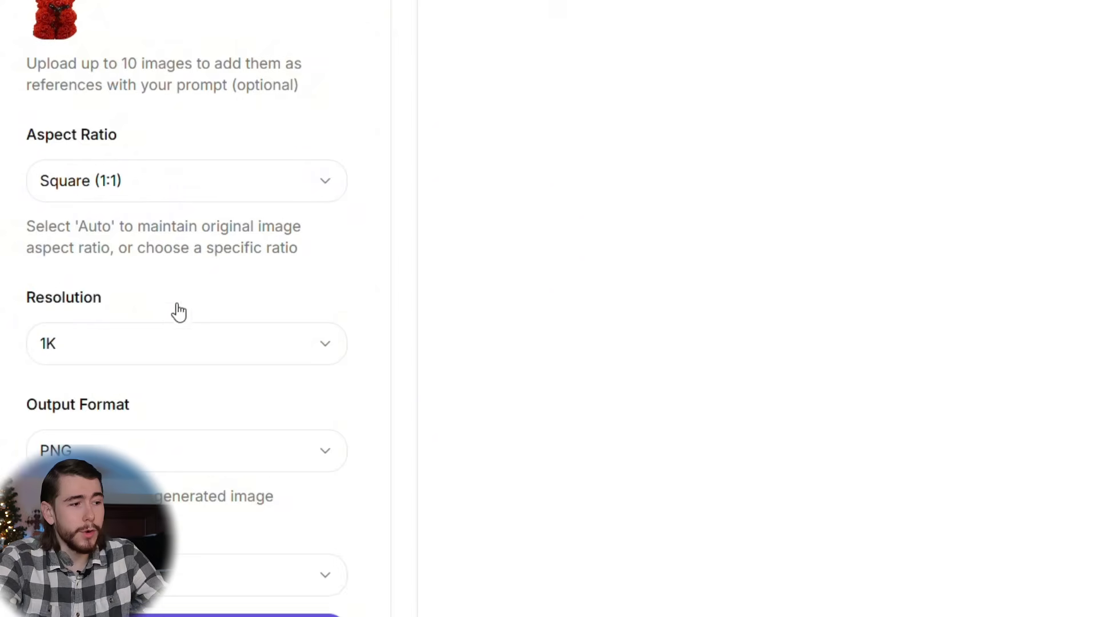
pyautogui.click(143, 341)
pyautogui.click(144, 466)
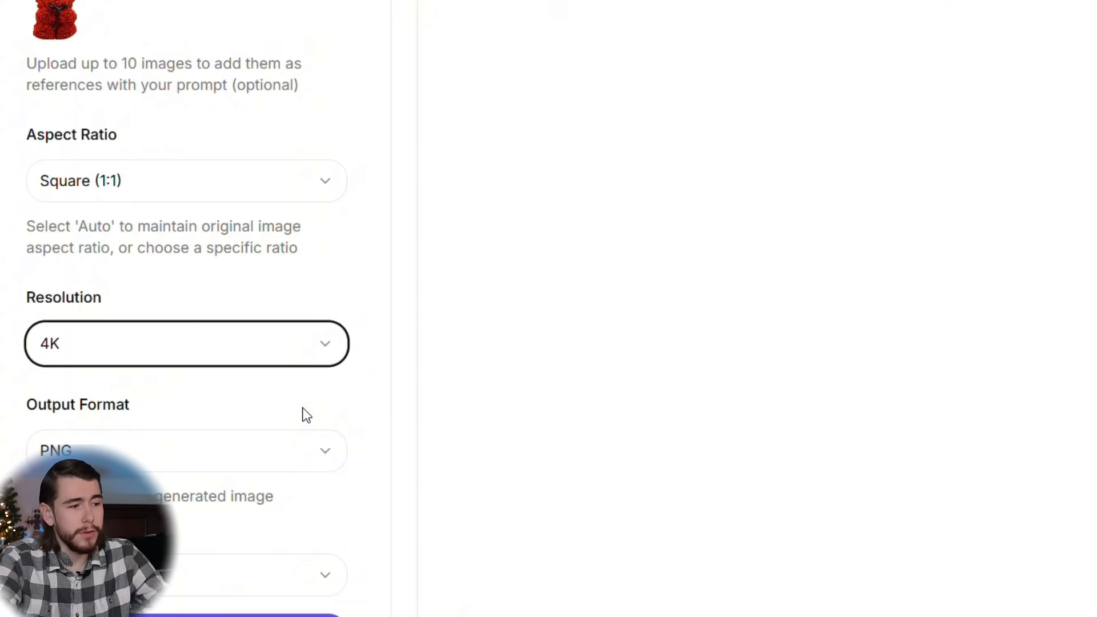
pyautogui.scroll(-5, 280, 440)
pyautogui.click(220, 337)
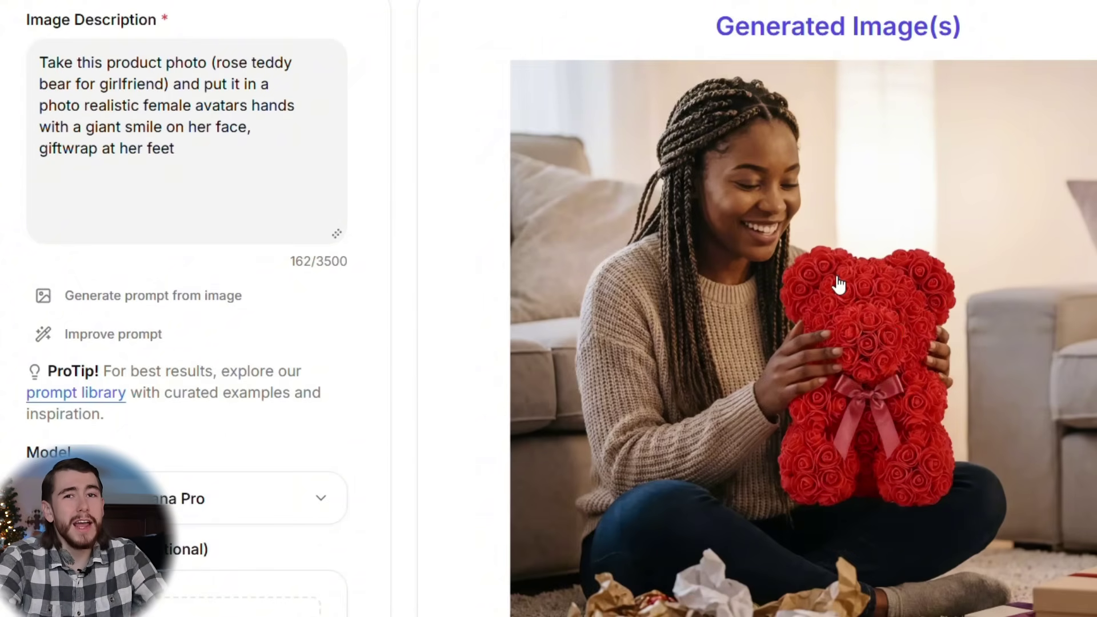
# Step: Open the AI Video Generator and set it to Image → Video mode with the Sora 2 Pro model
pyautogui.scroll(-4, 1036, 324)
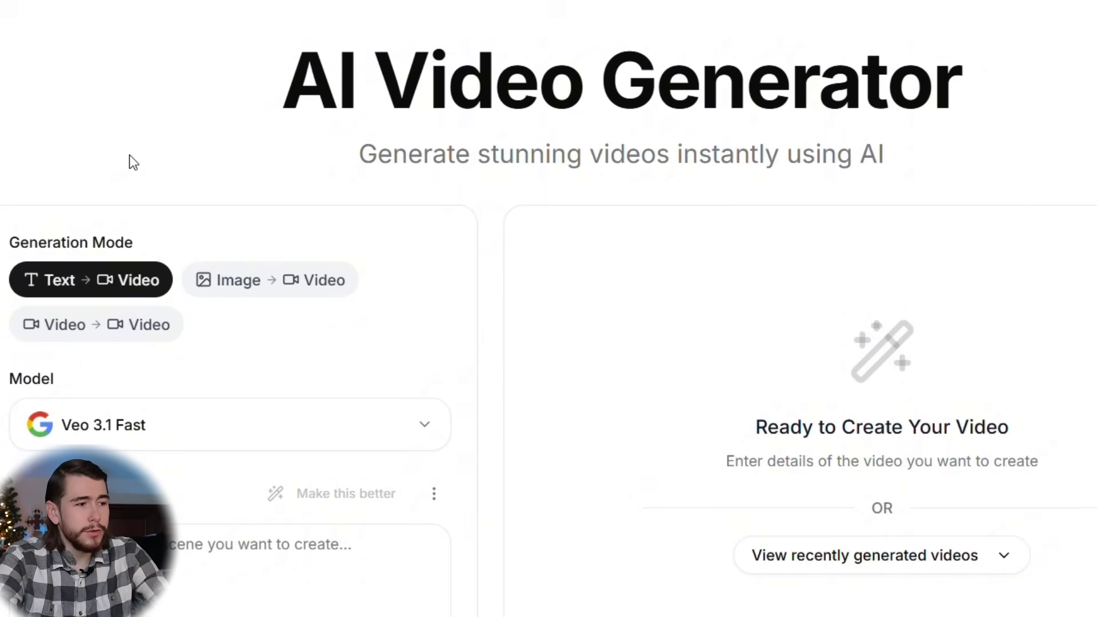
pyautogui.click(236, 297)
pyautogui.scroll(-2, 354, 314)
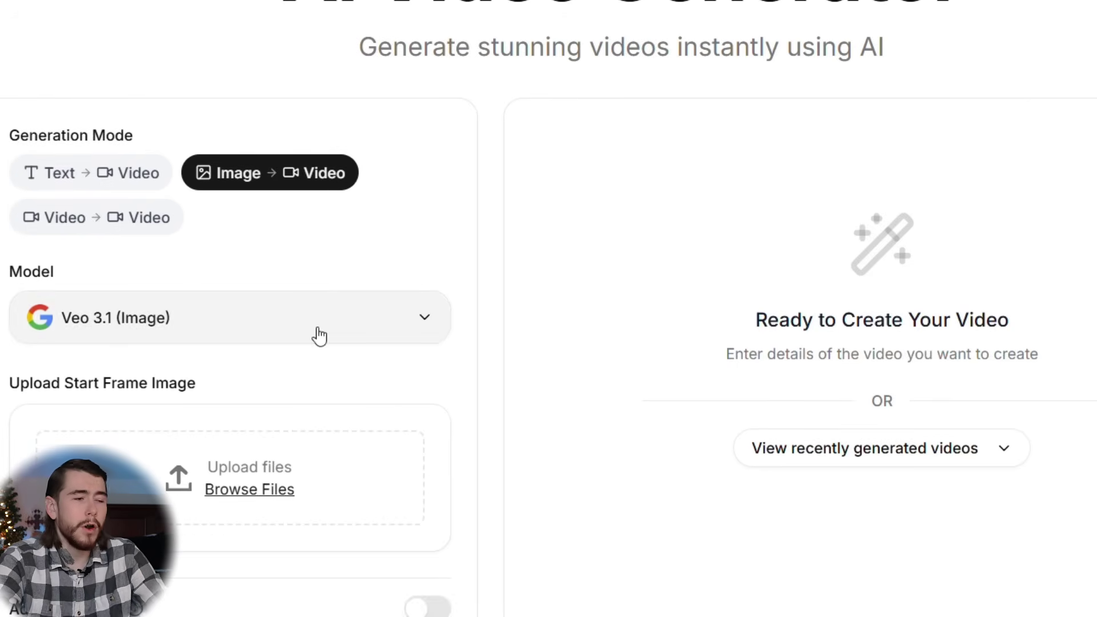
pyautogui.click(314, 338)
pyautogui.click(834, 366)
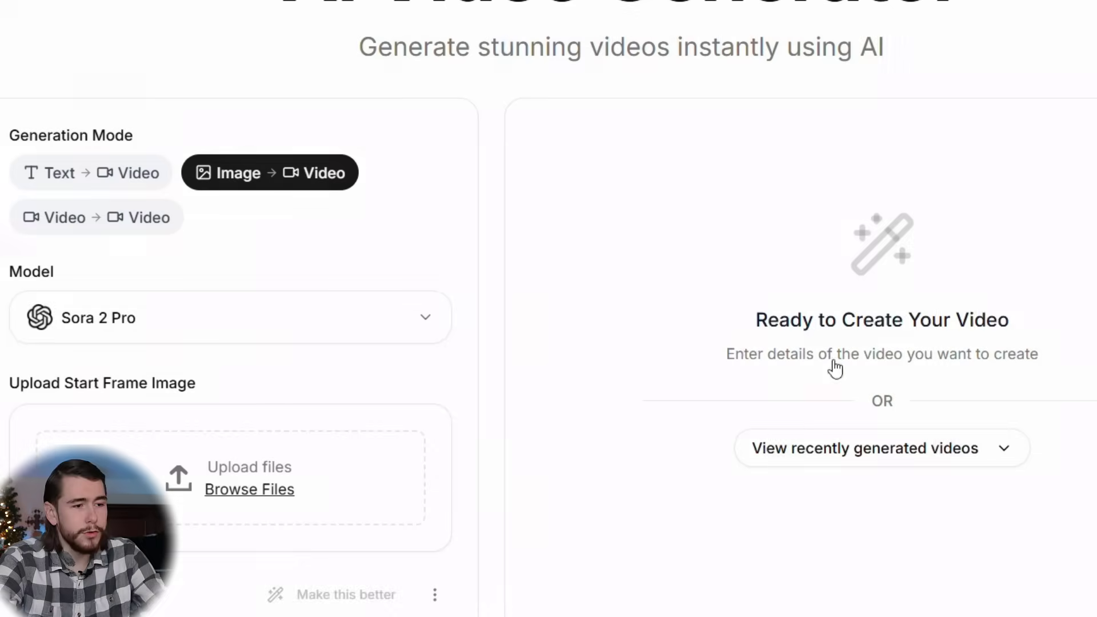
# Step: Upload the generated image as the start frame and enter the description "Have this lady talk nicely about the rose teddy bear she was just gifted"
pyautogui.click(236, 487)
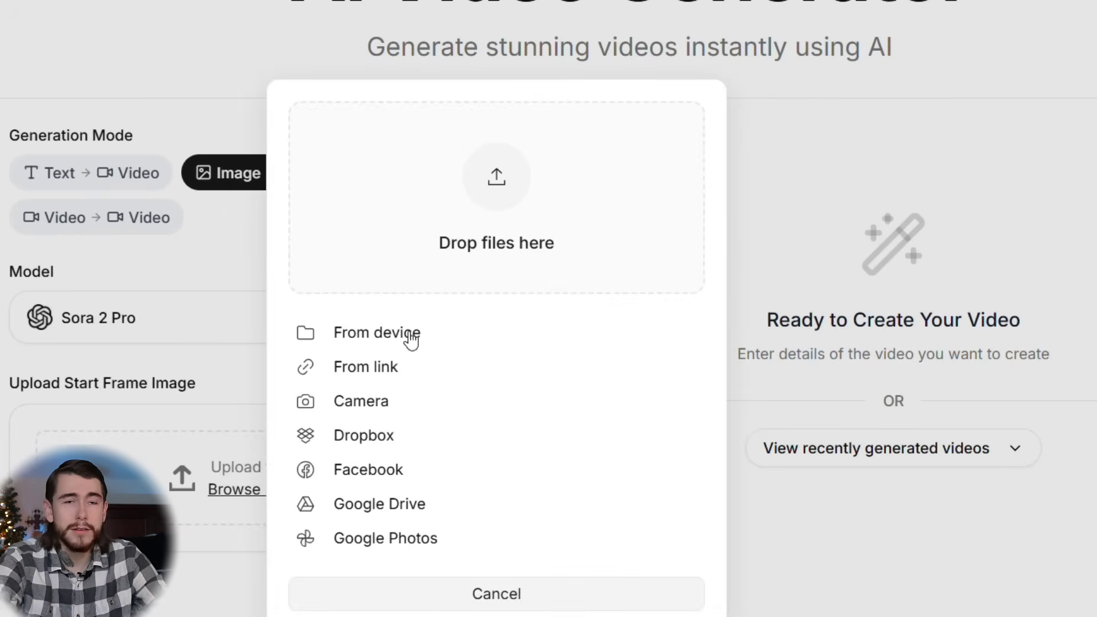
pyautogui.click(412, 338)
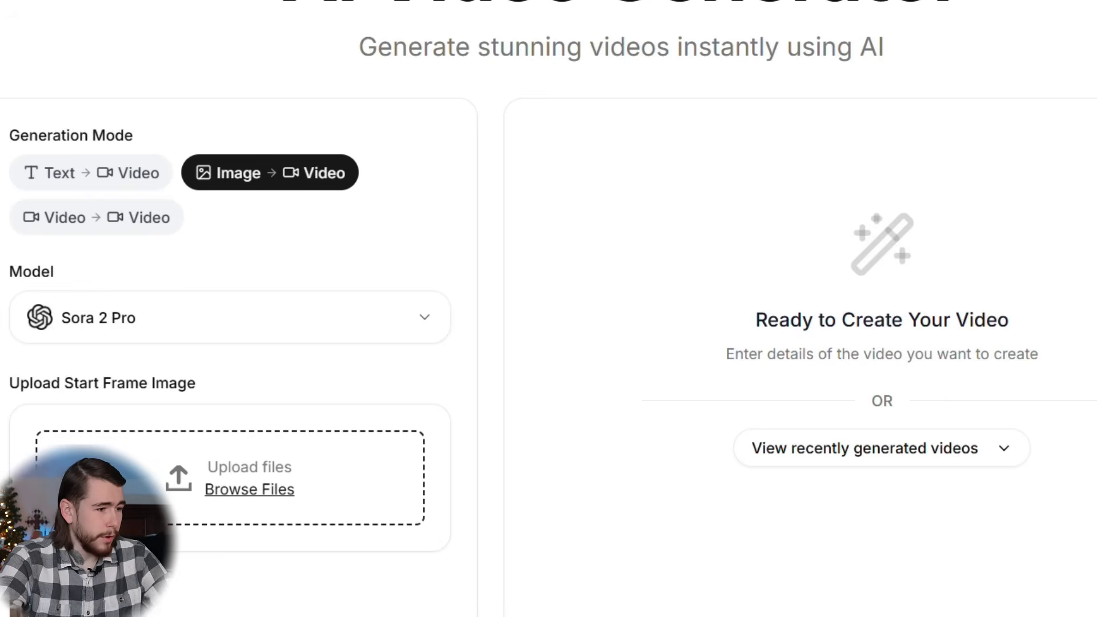
pyautogui.scroll(-5, 249, 480)
pyautogui.scroll(-3, 401, 291)
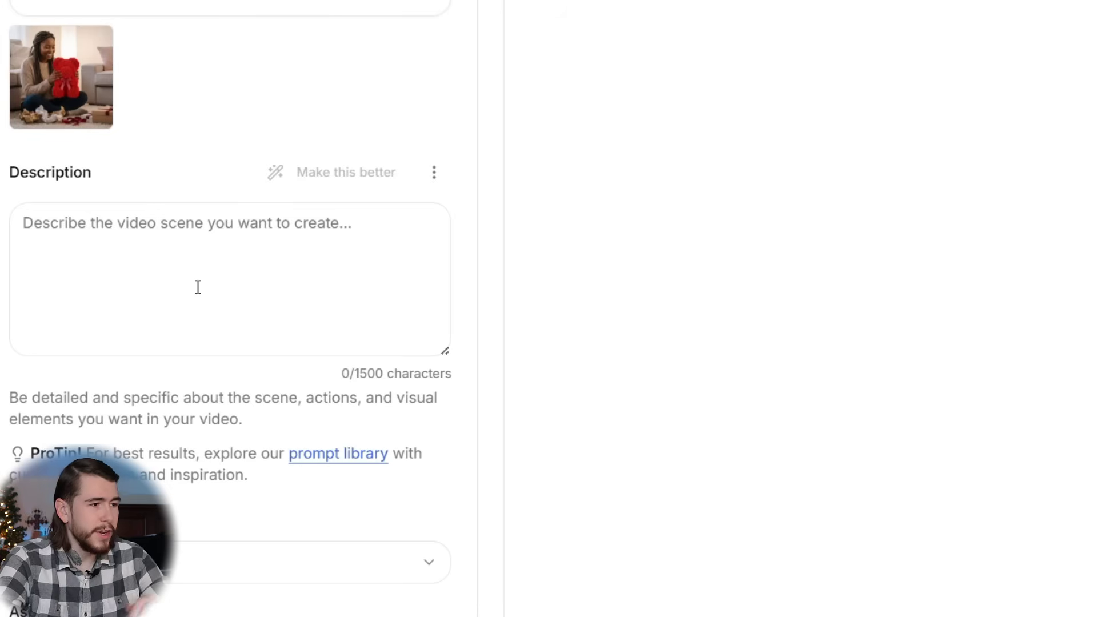
pyautogui.click(197, 286)
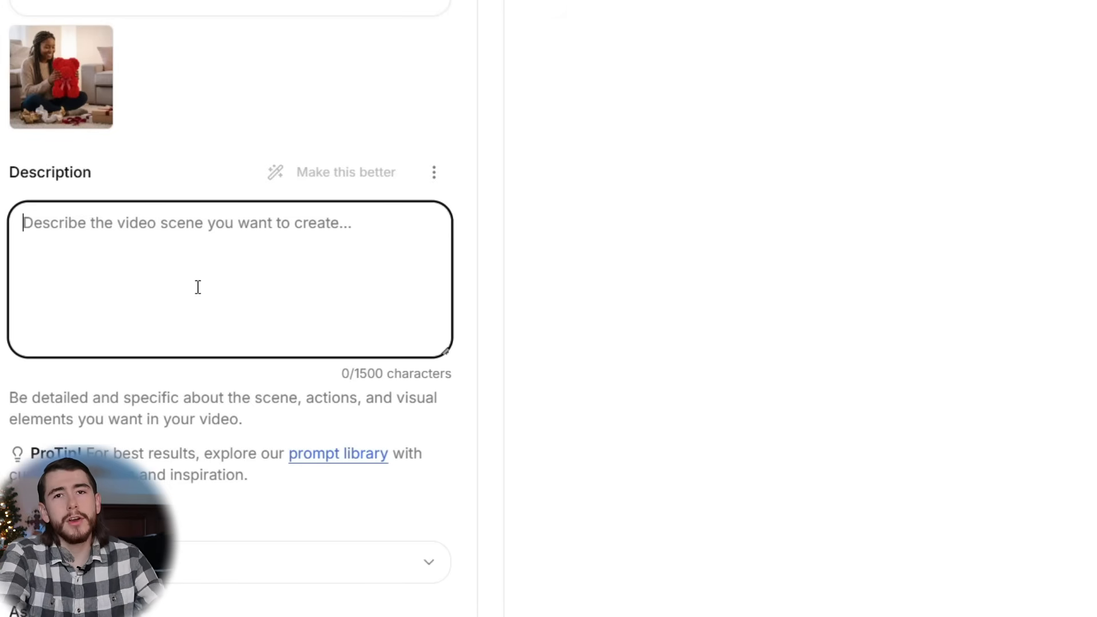
pyautogui.write('Have this lady talk nicely about the rose teddy bear she was just gifted')
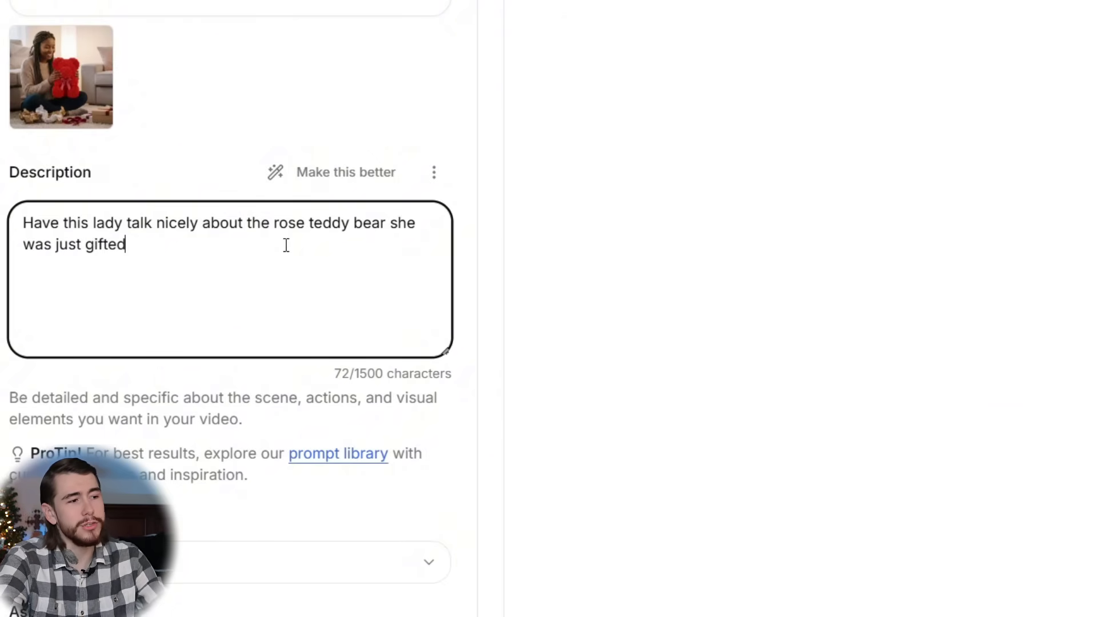
# Step: Set the video's aspect ratio to 9:16 (Portrait) and generate the video
pyautogui.scroll(-3, 252, 372)
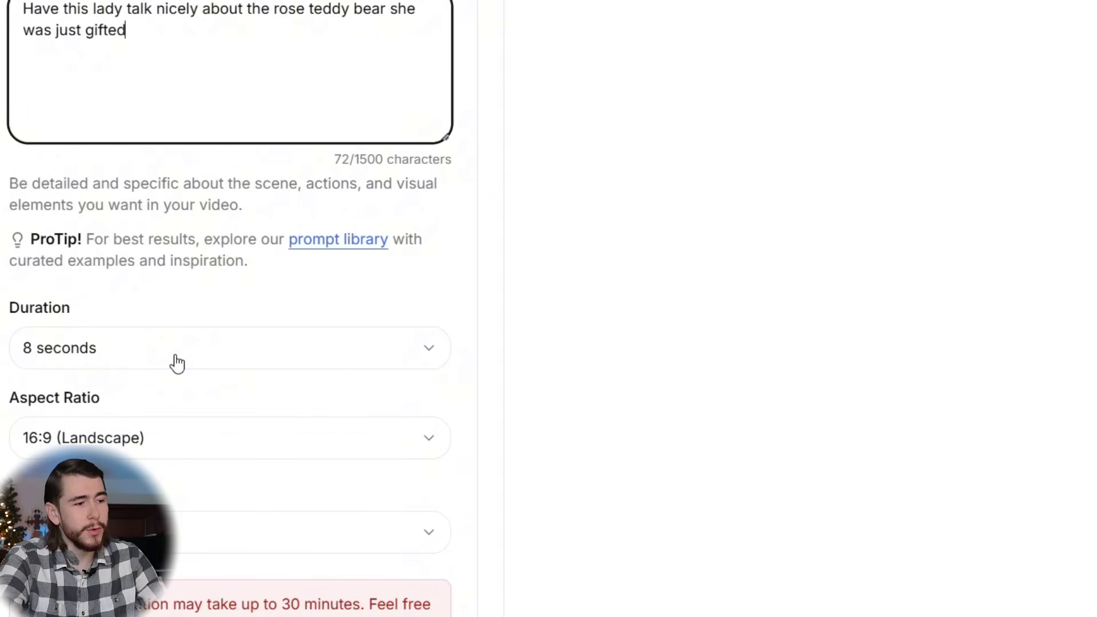
pyautogui.click(178, 445)
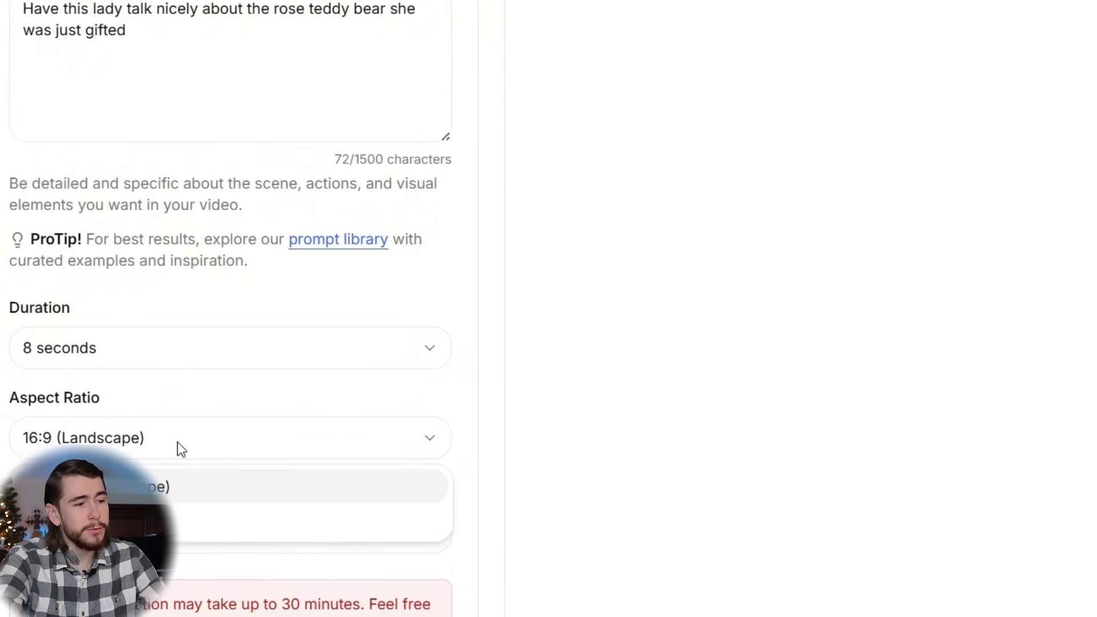
pyautogui.click(131, 519)
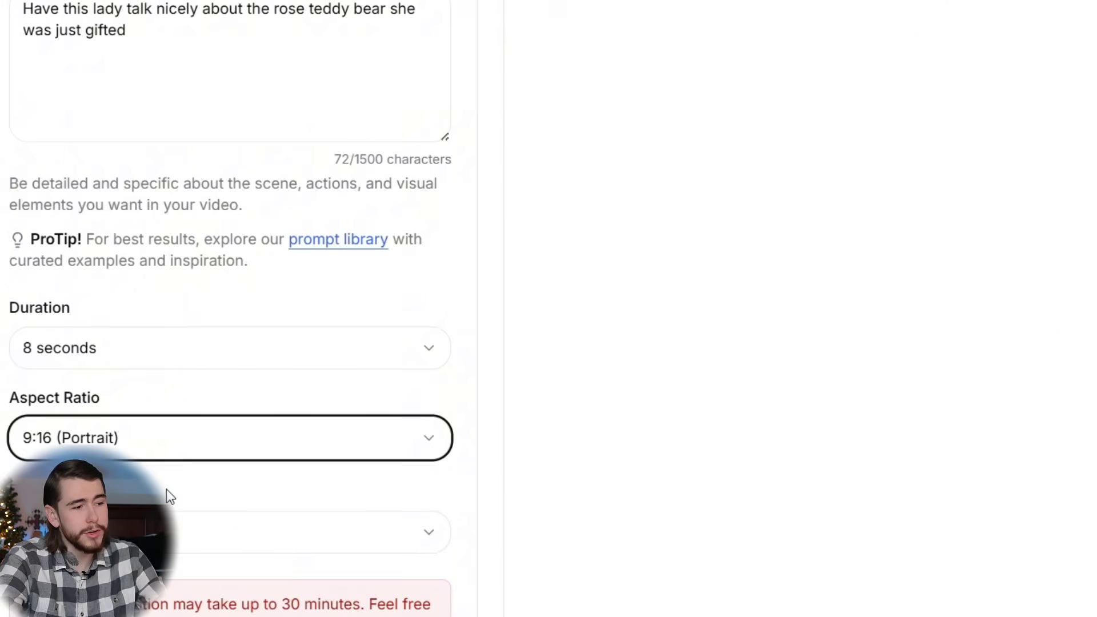
pyautogui.scroll(-3, 166, 490)
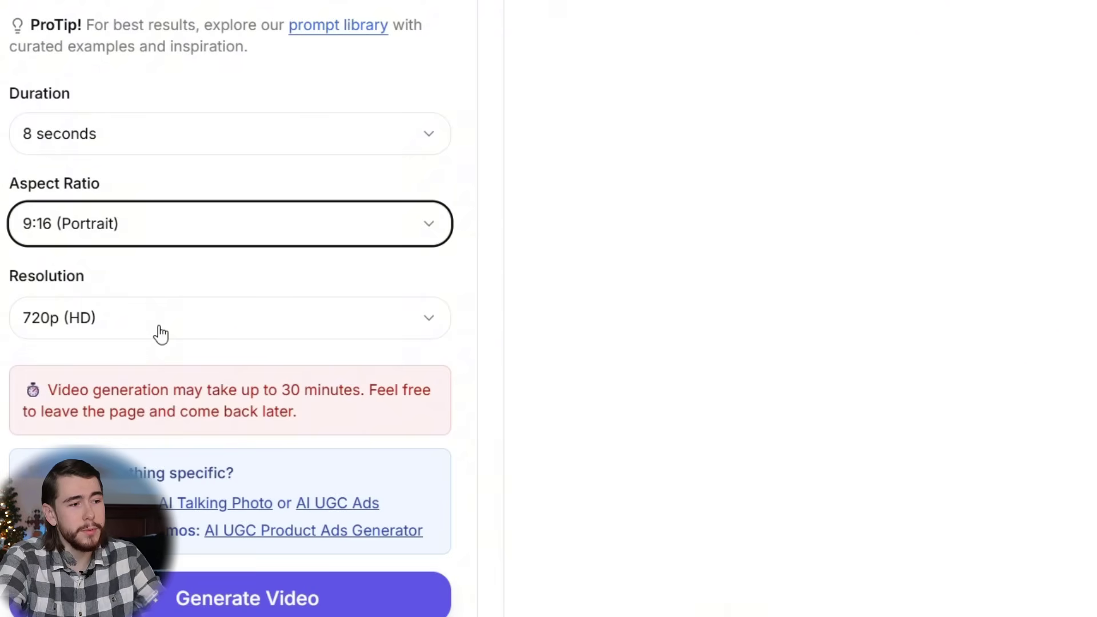
pyautogui.click(298, 601)
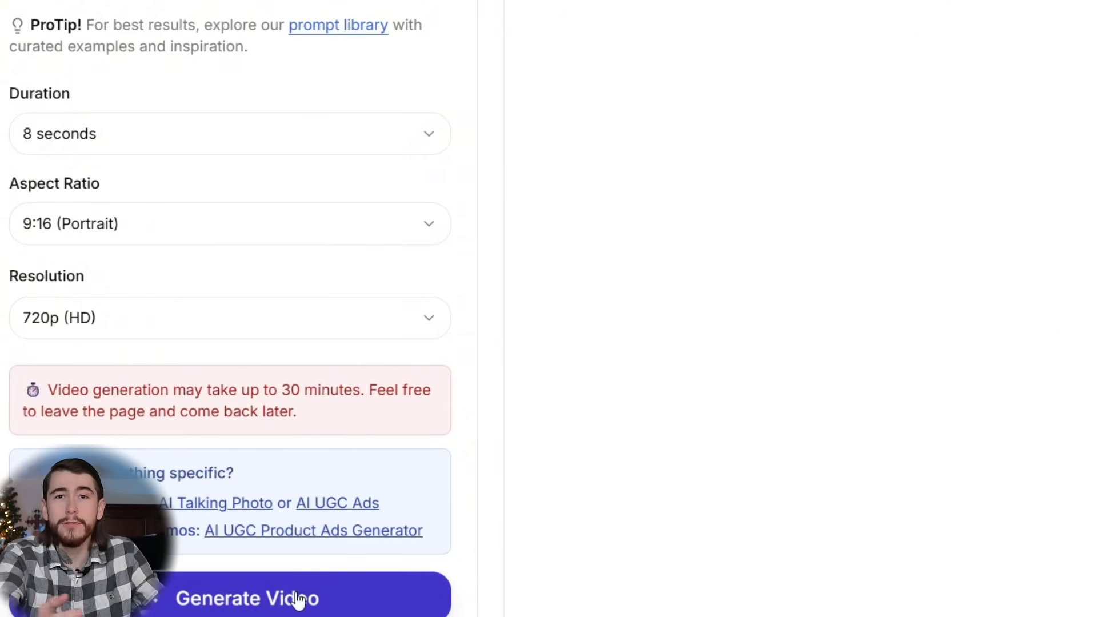
# Step: Play the newly generated rose teddy bear video from the recently generated videos
pyautogui.scroll(10, 808, 433)
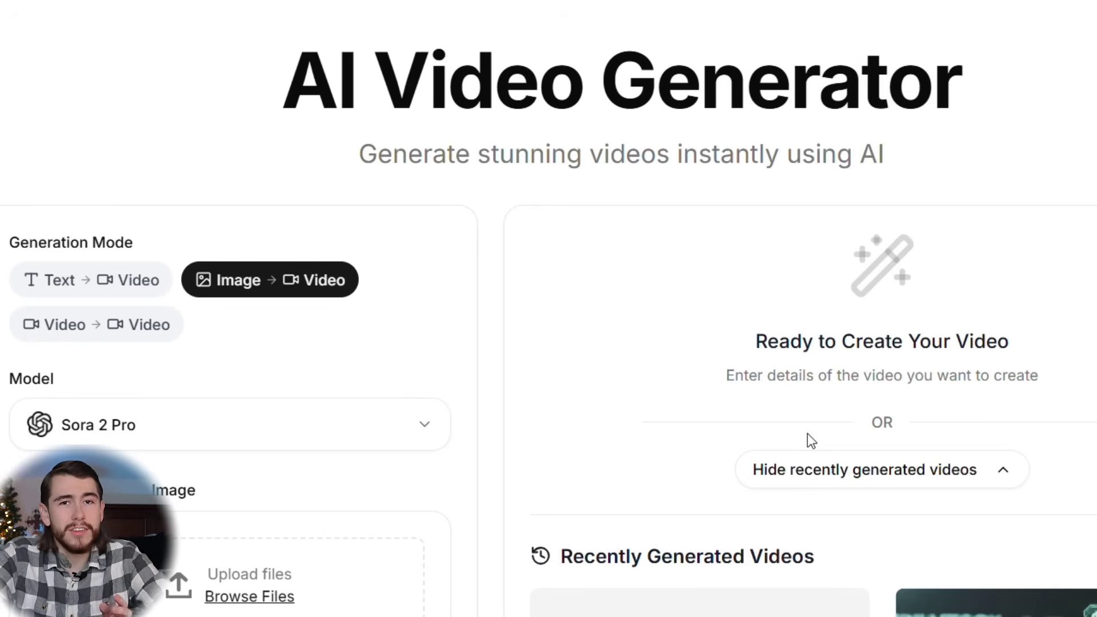
pyautogui.scroll(-5, 808, 433)
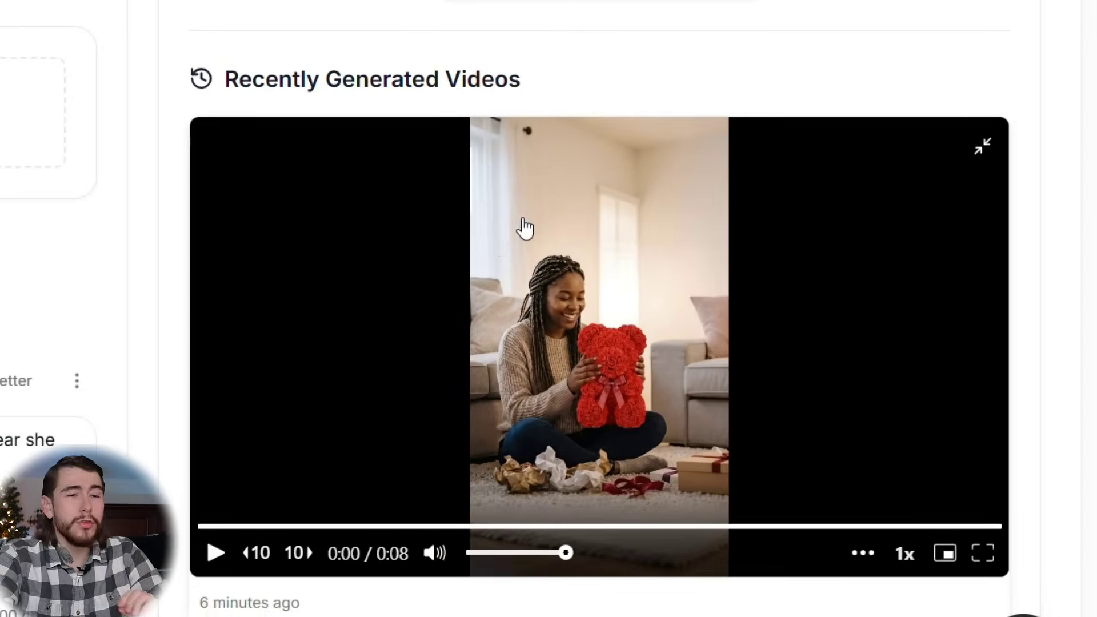
pyautogui.click(282, 348)
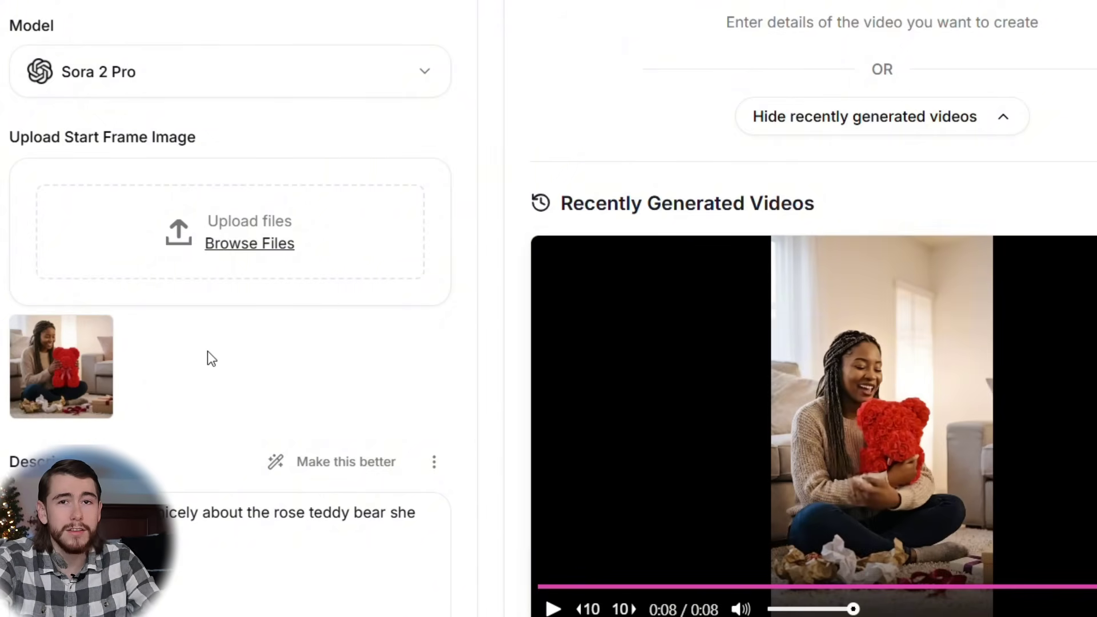
pyautogui.scroll(2, 262, 434)
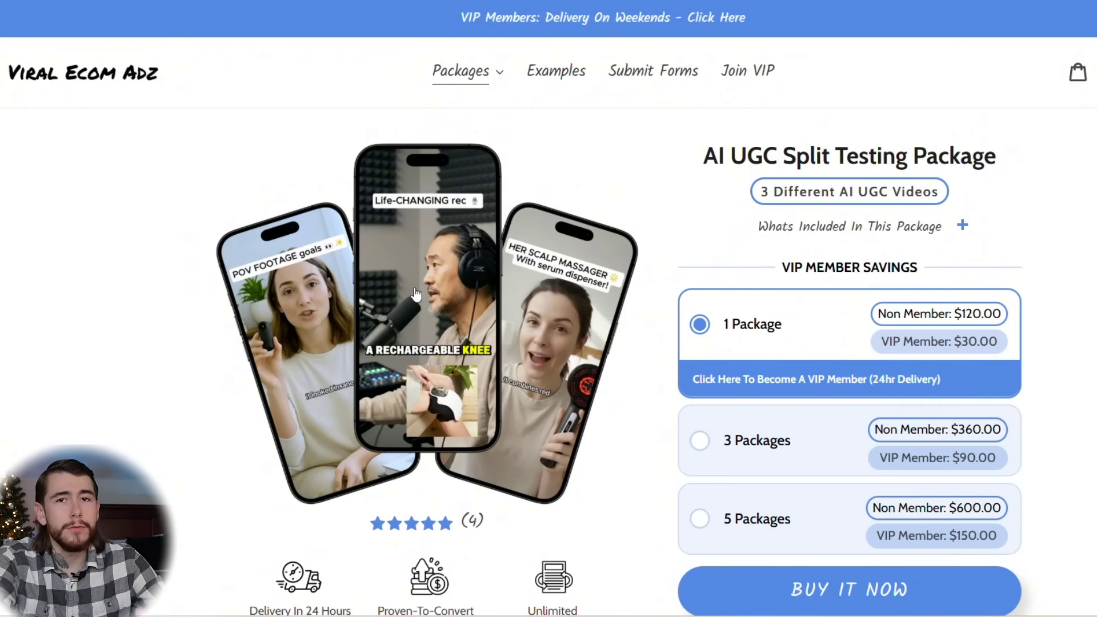
# Step: Review the AI UGC Split Testing Package pricing on Viral Ecom Adz and view its Educational, Podcast and Storytime style examples
pyautogui.scroll(-2, 416, 293)
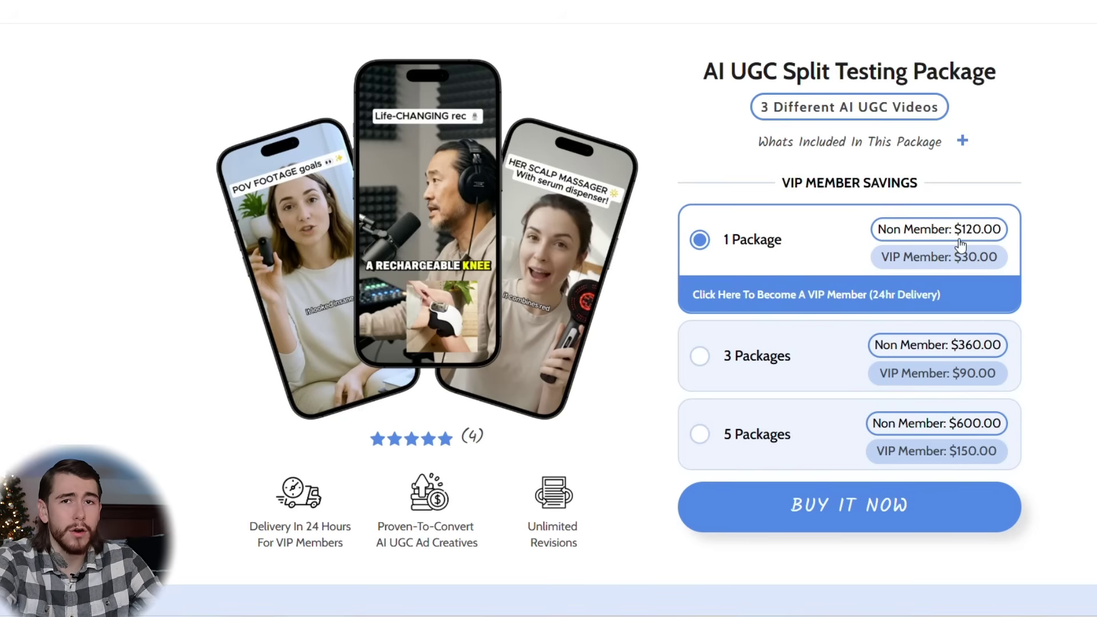
pyautogui.scroll(-15, 1054, 231)
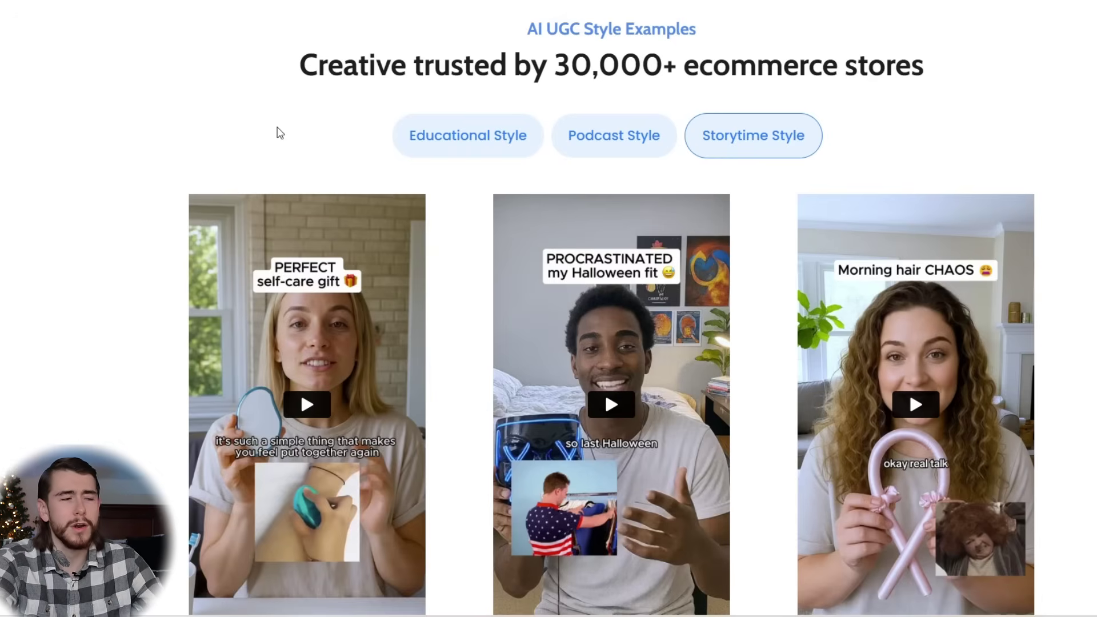
pyautogui.click(416, 140)
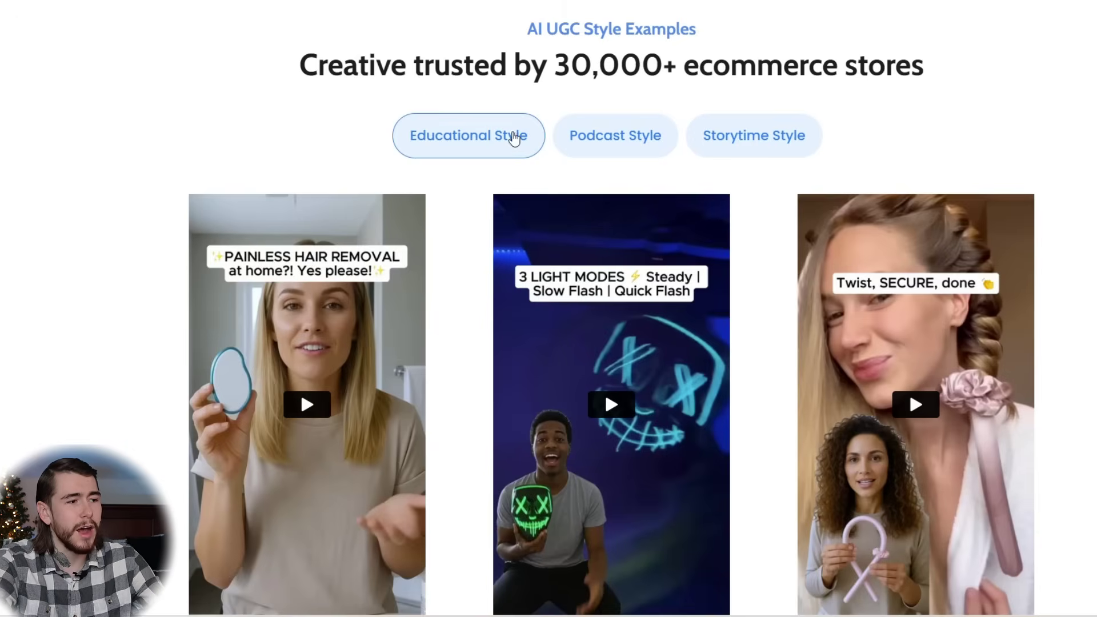
pyautogui.click(579, 139)
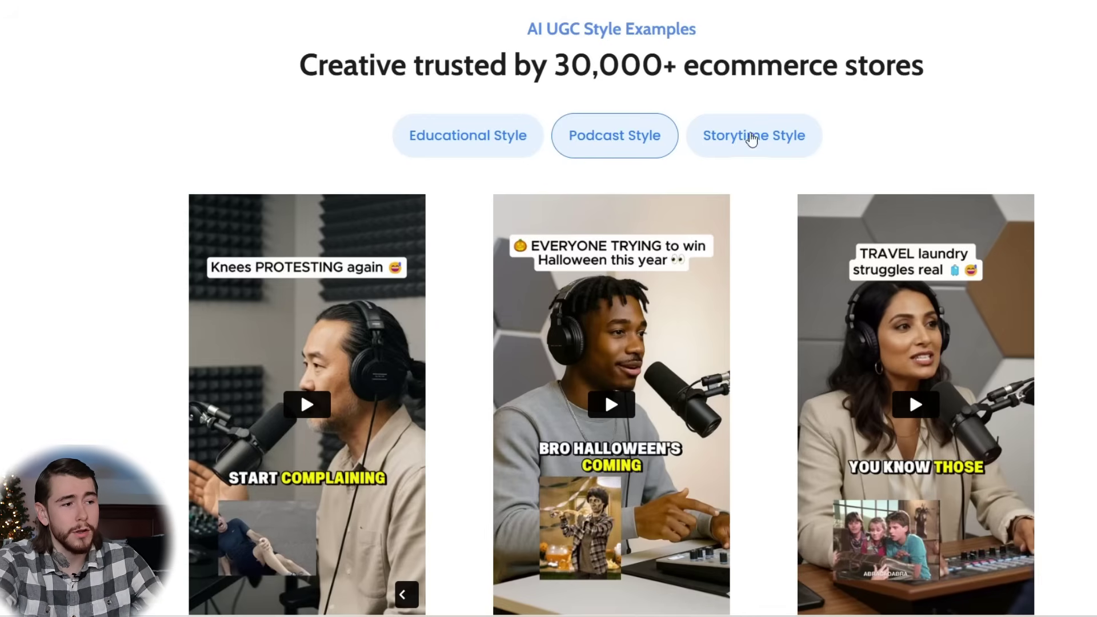
pyautogui.click(792, 135)
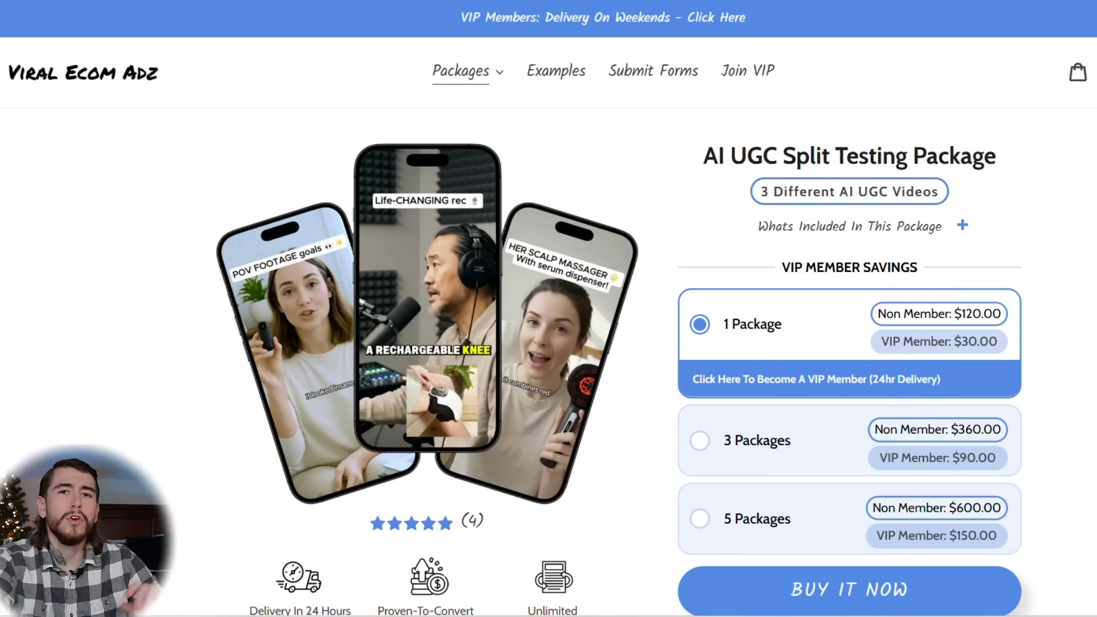
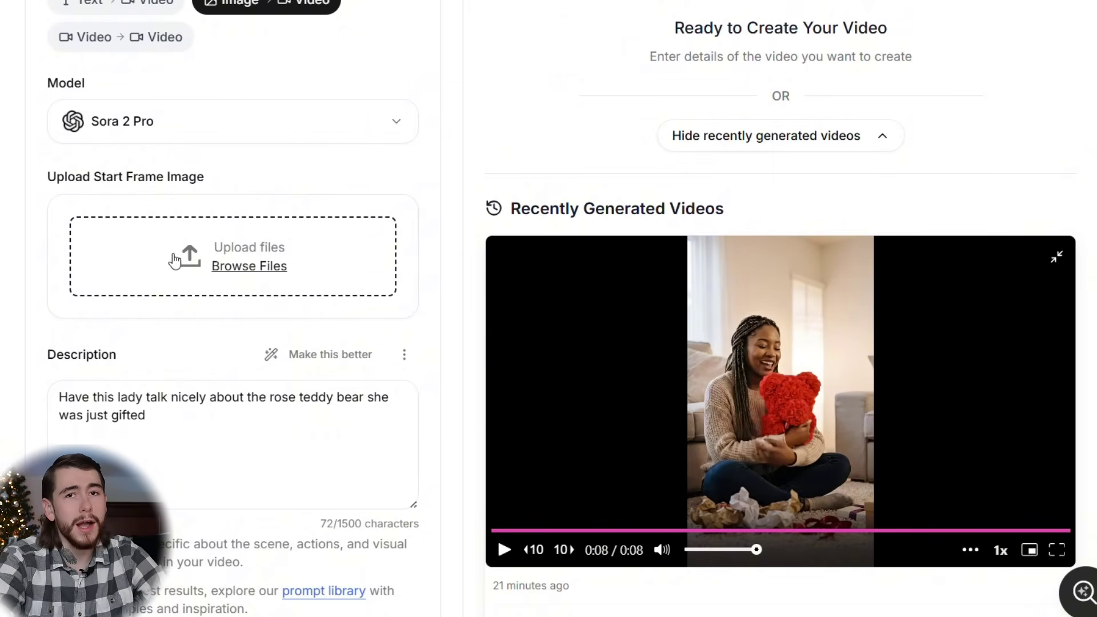
# Step: Replace the video description about the gifted lady with the copied prompt for the rose bear start frame
pyautogui.moveTo(146, 487); pyautogui.dragTo(19, 469)
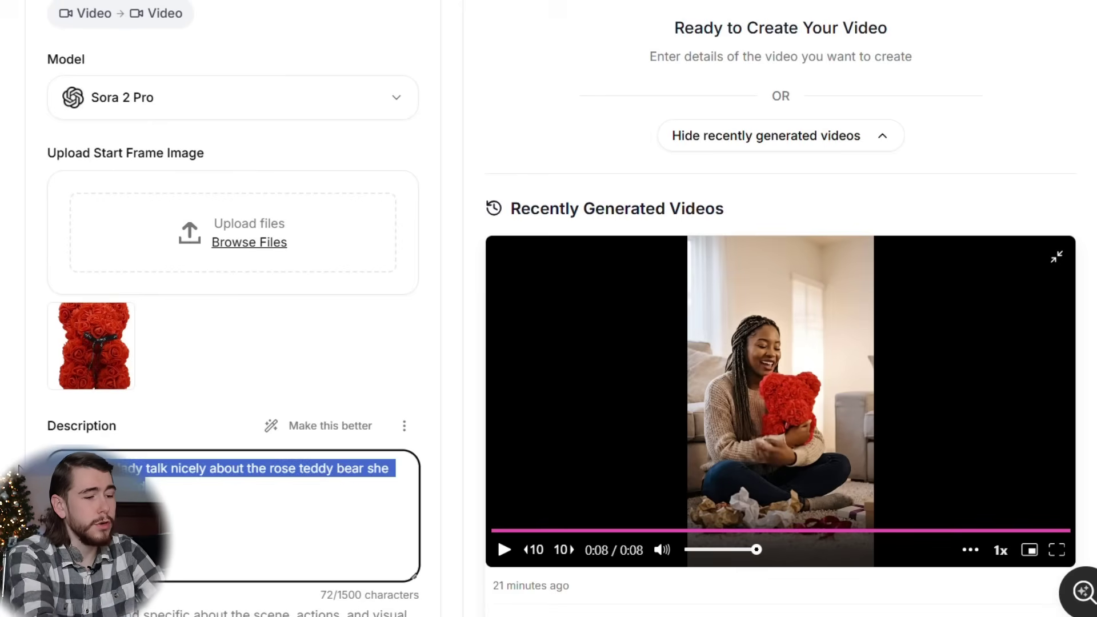
pyautogui.hotkey('ctrl', 'v')
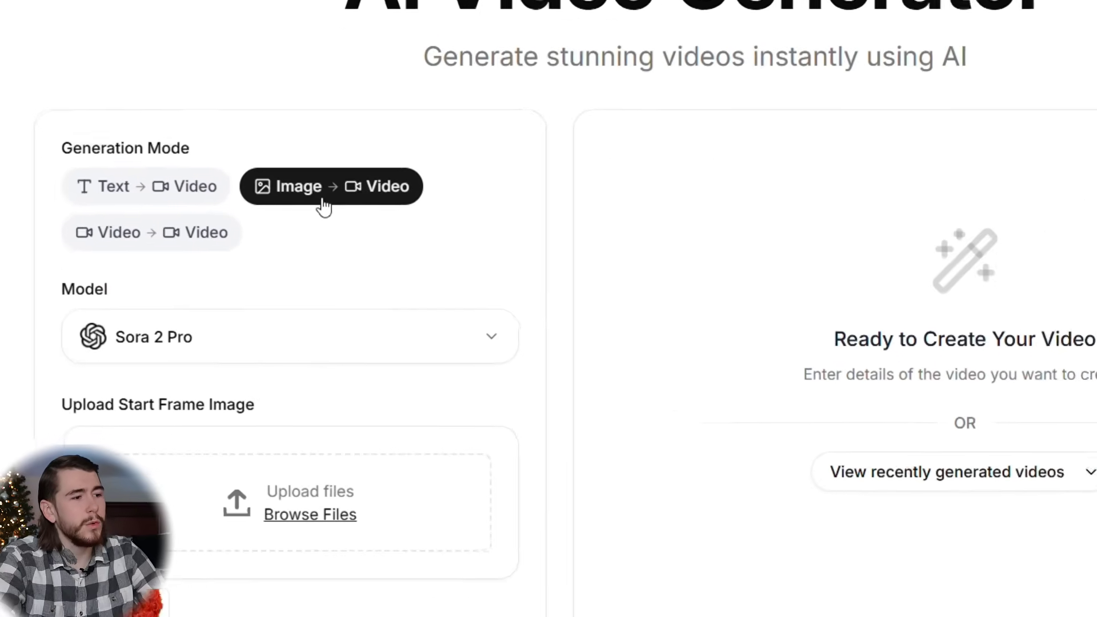
pyautogui.scroll(-2, 412, 189)
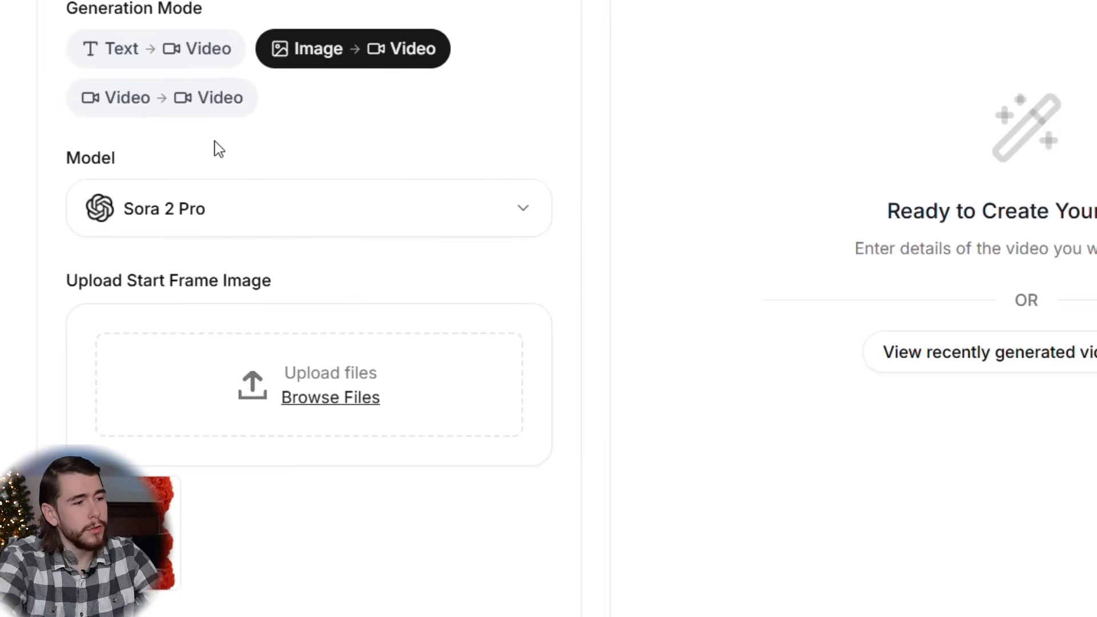
# Step: Review the image-to-video setup and description for the rose teddy bear b-roll, and play its generated video
pyautogui.scroll(-8, 361, 192)
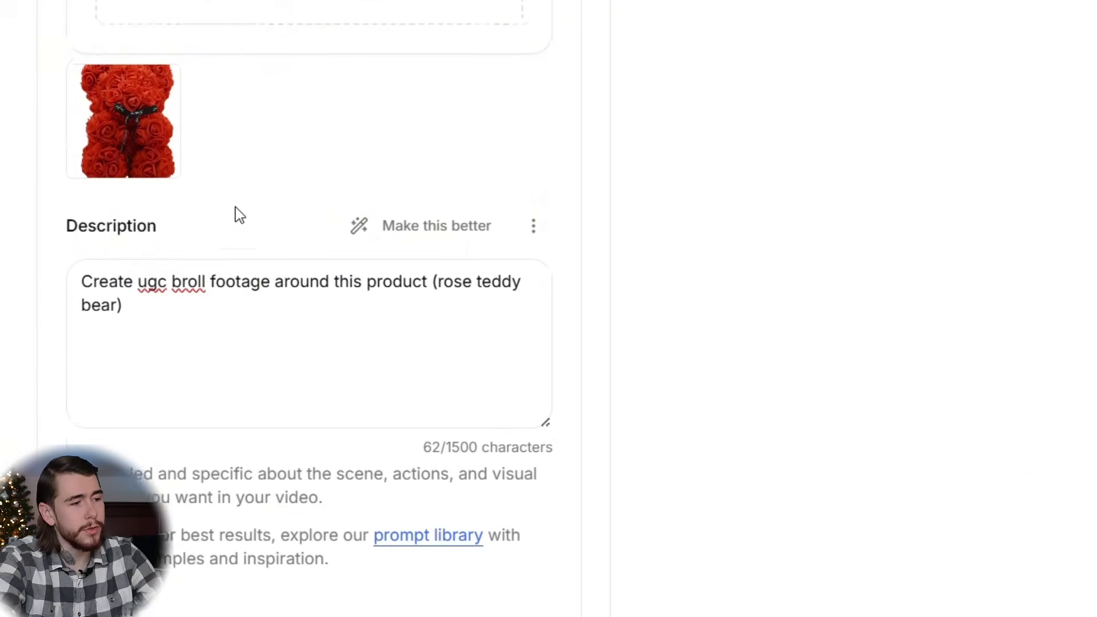
pyautogui.scroll(-8, 209, 243)
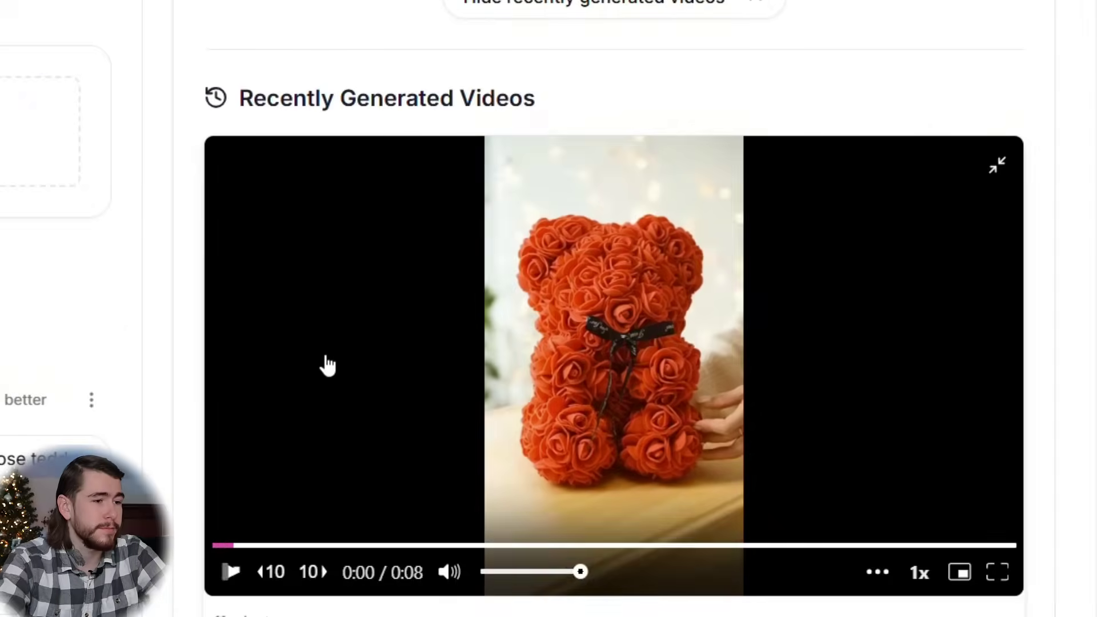
pyautogui.click(573, 374)
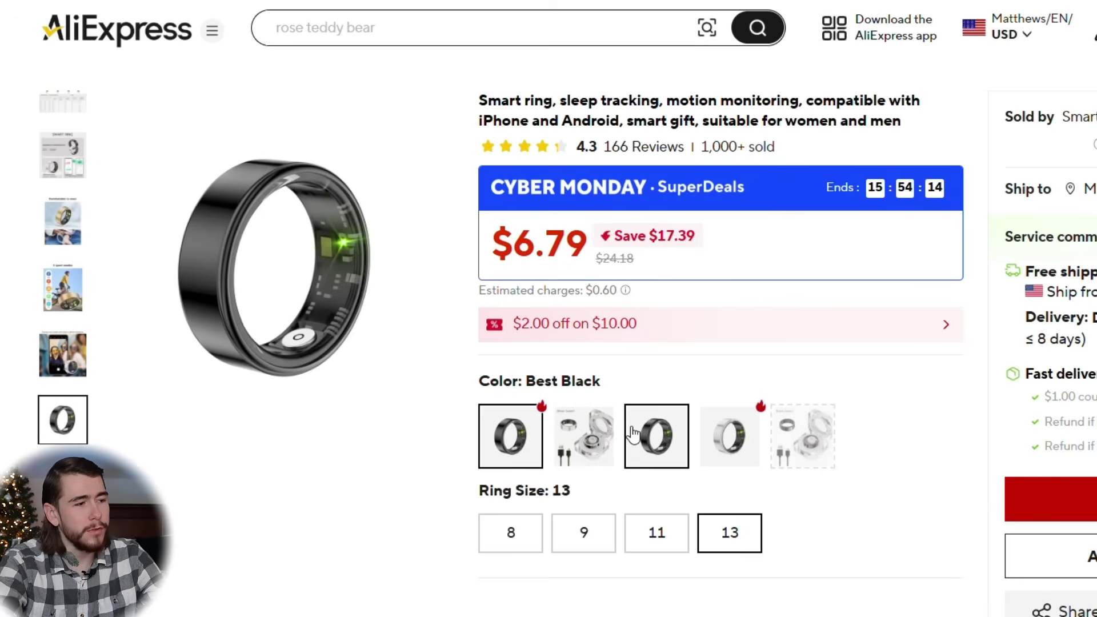
# Step: View the black colour variants of the smart ring on its AliExpress product page
pyautogui.click(633, 435)
pyautogui.click(492, 449)
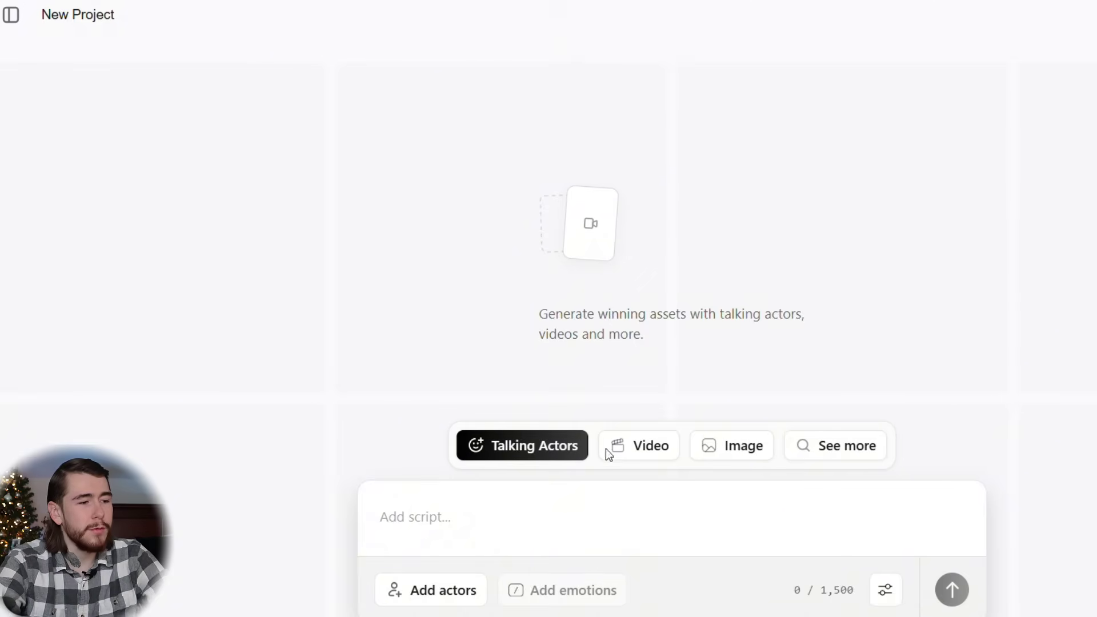
# Step: Switch the new project to video creation and browse the Sora 2 Actors preset templates
pyautogui.click(632, 455)
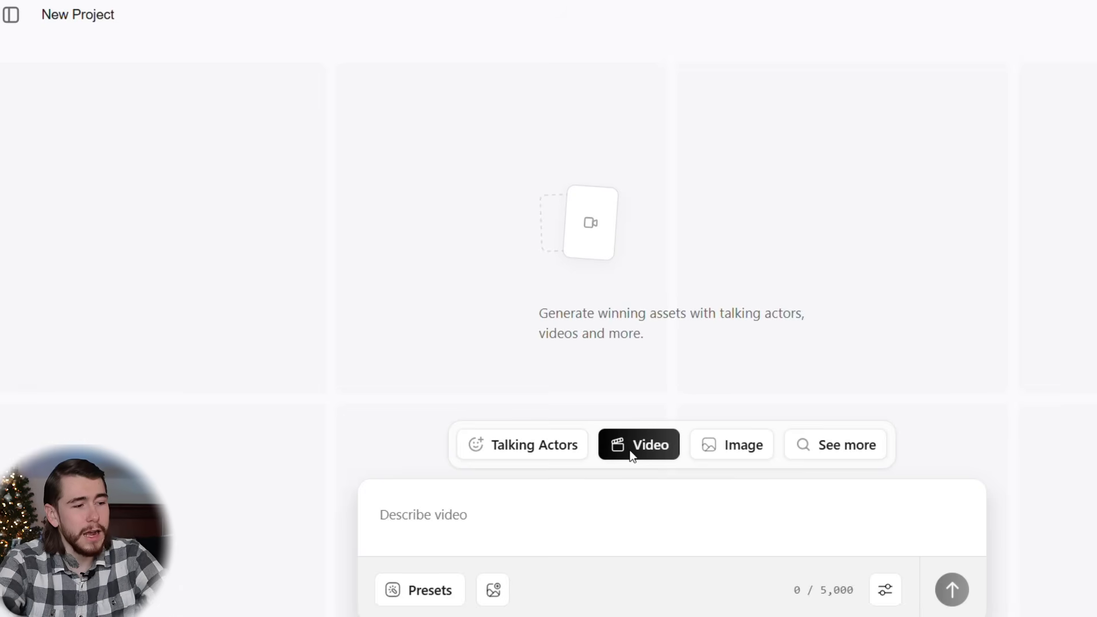
pyautogui.click(400, 590)
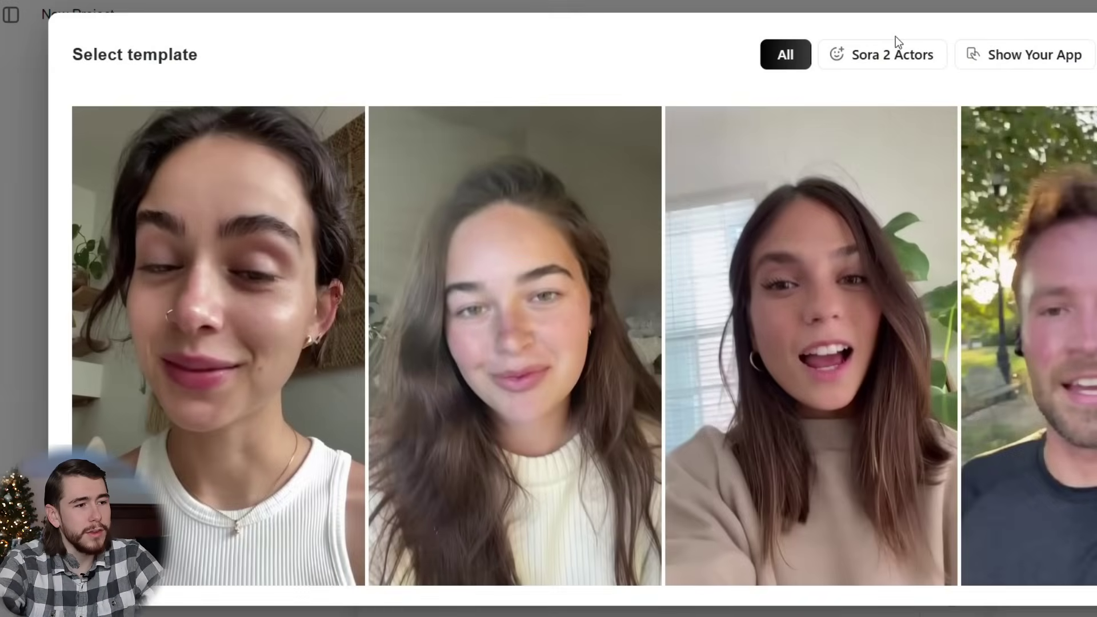
pyautogui.click(886, 63)
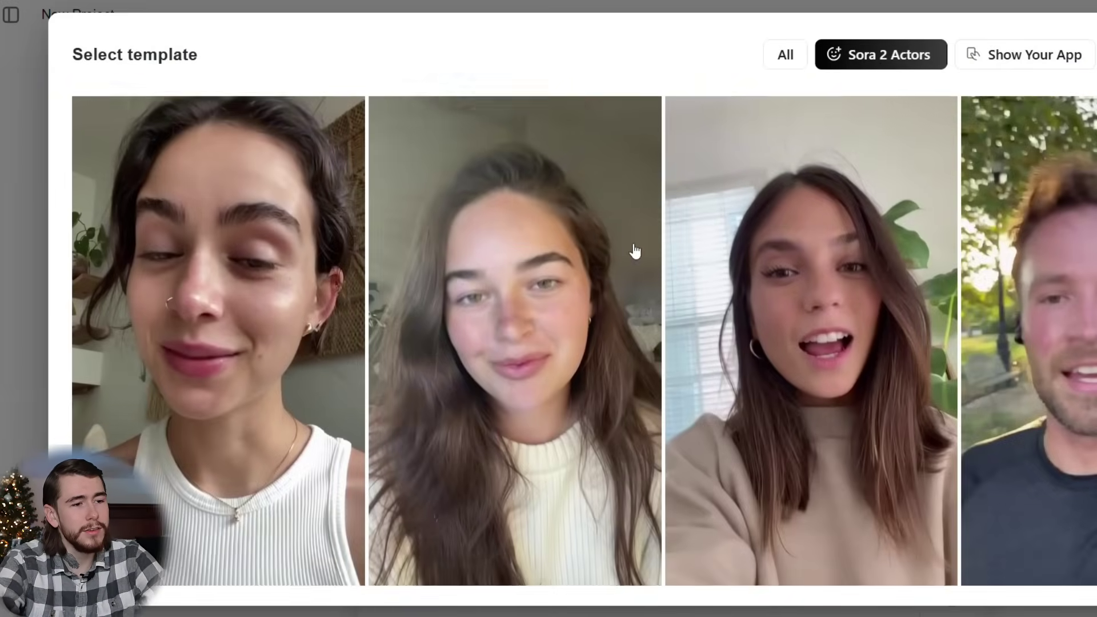
pyautogui.scroll(-15, 632, 248)
pyautogui.scroll(-15, 560, 343)
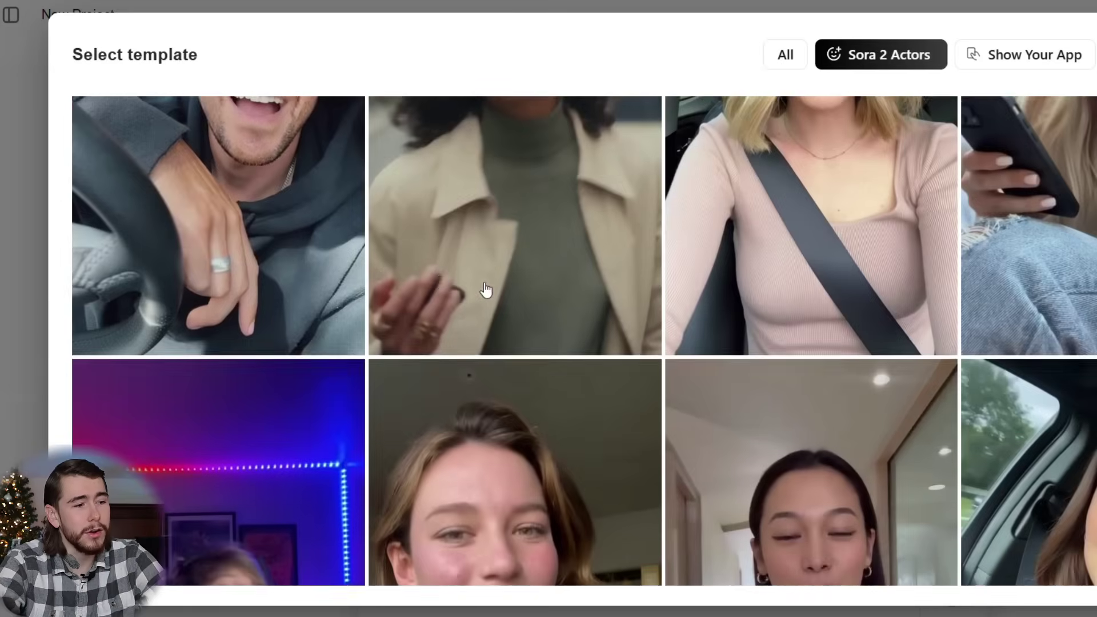
pyautogui.scroll(-12, 971, 228)
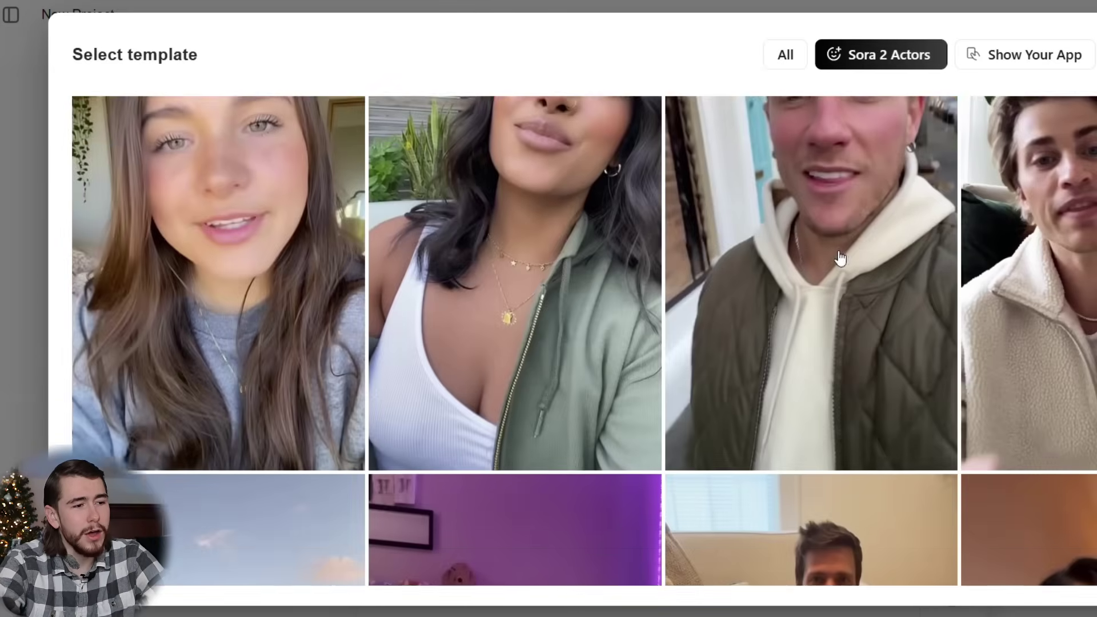
pyautogui.scroll(-5, 940, 234)
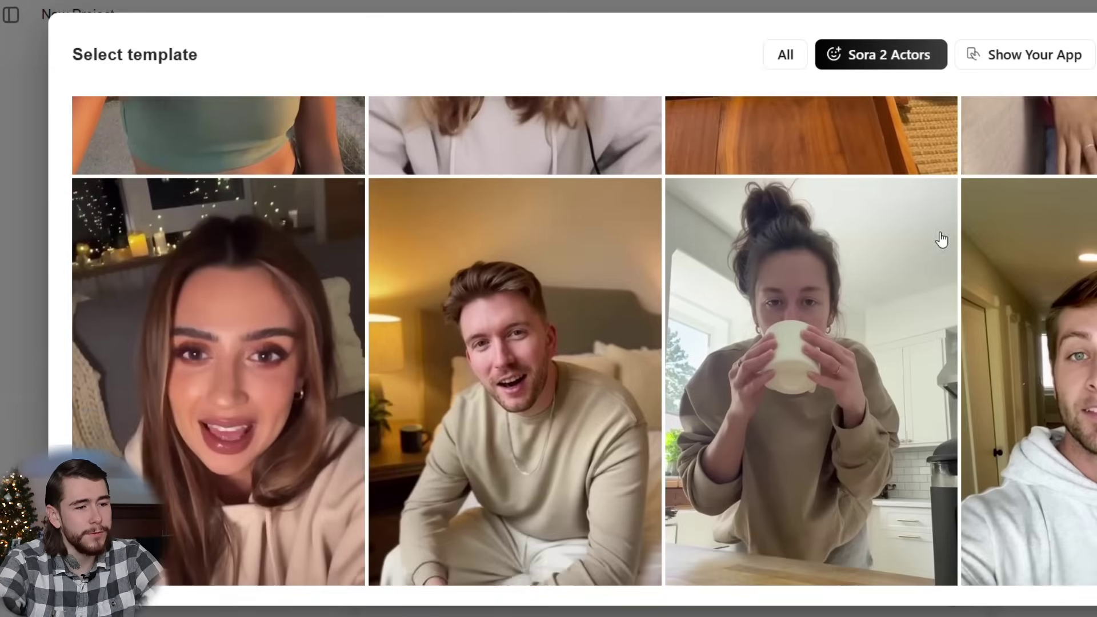
pyautogui.scroll(2, 1092, 294)
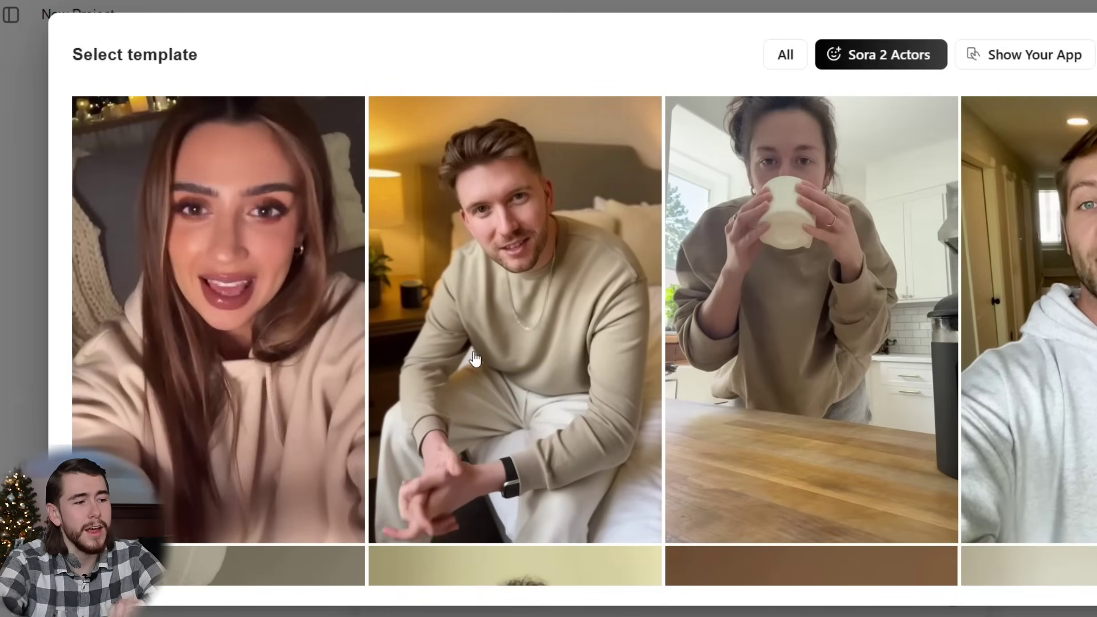
pyautogui.click(475, 358)
pyautogui.click(621, 553)
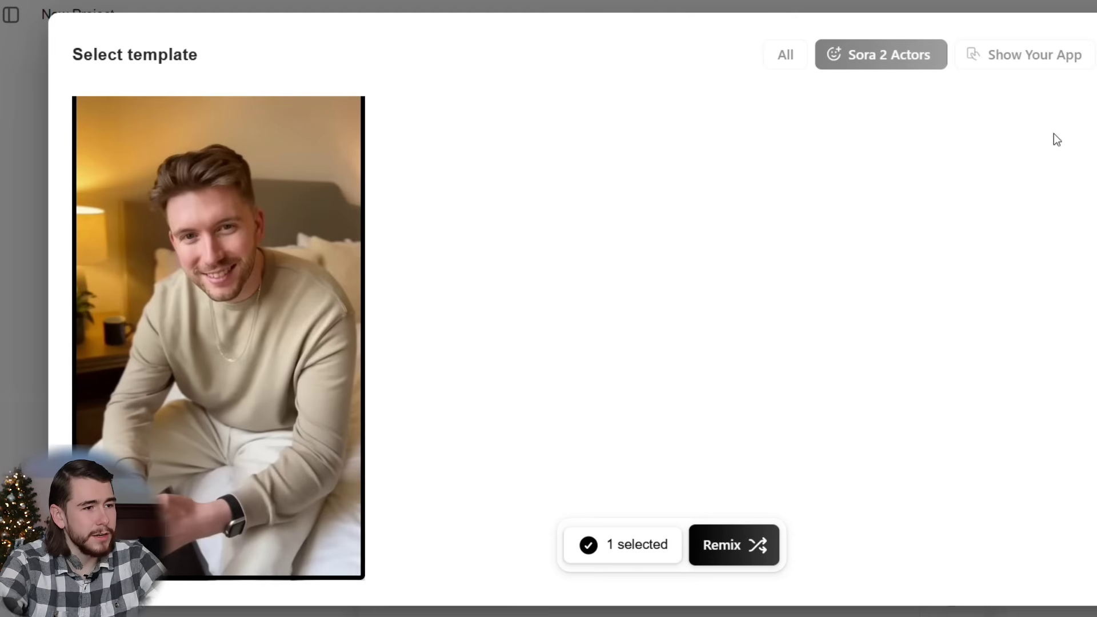
pyautogui.press('Escape')
# Step: Generate a Sora 2 Pro video from the smart ring reference image, prompting for a smiling avatar wearing it and tracking health by phone
pyautogui.click(505, 580)
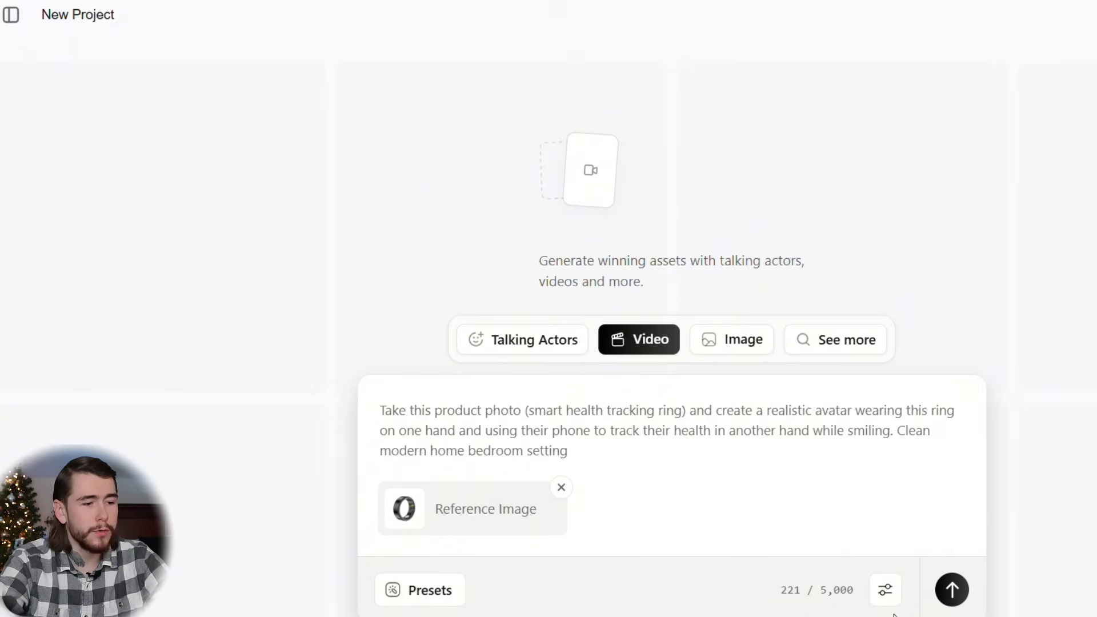
pyautogui.click(891, 592)
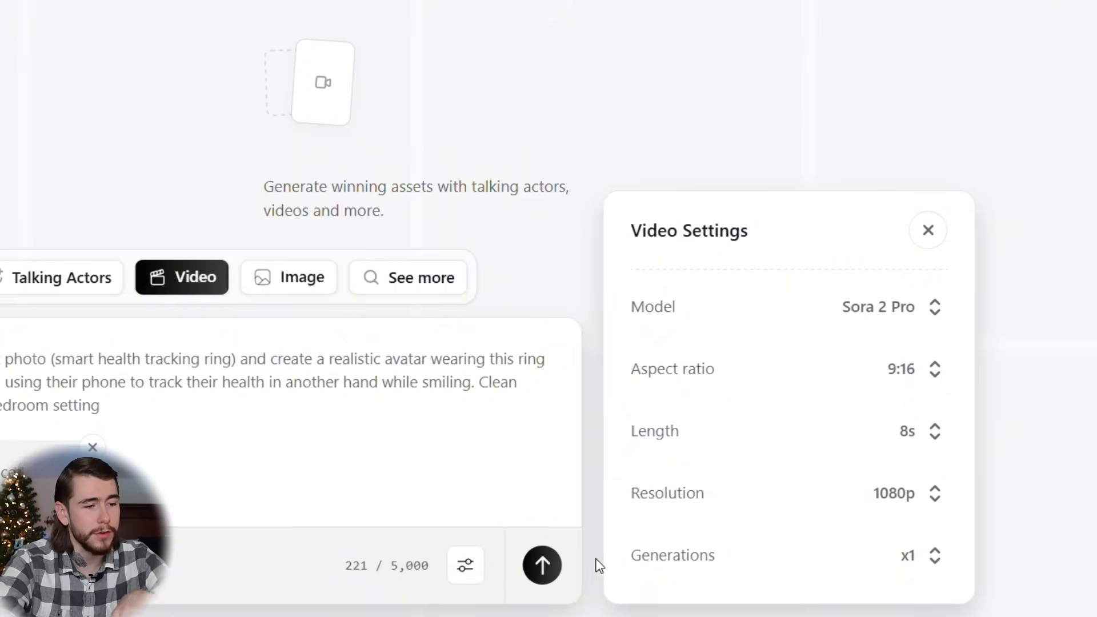
pyautogui.click(544, 566)
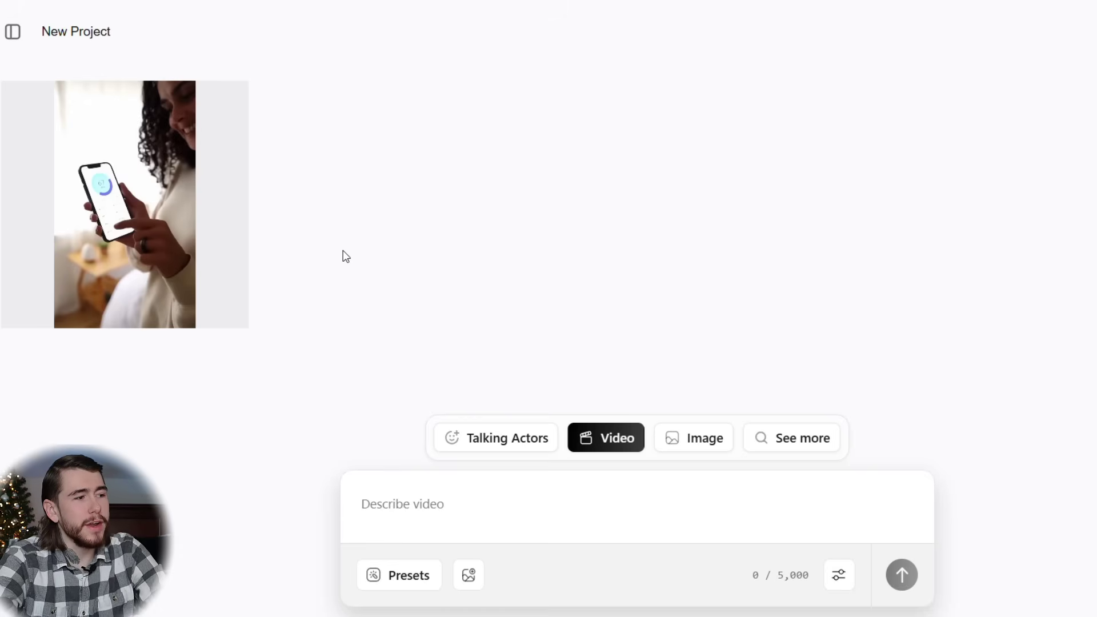
# Step: Open the generated smart ring video and play it
pyautogui.moveTo(189, 229)
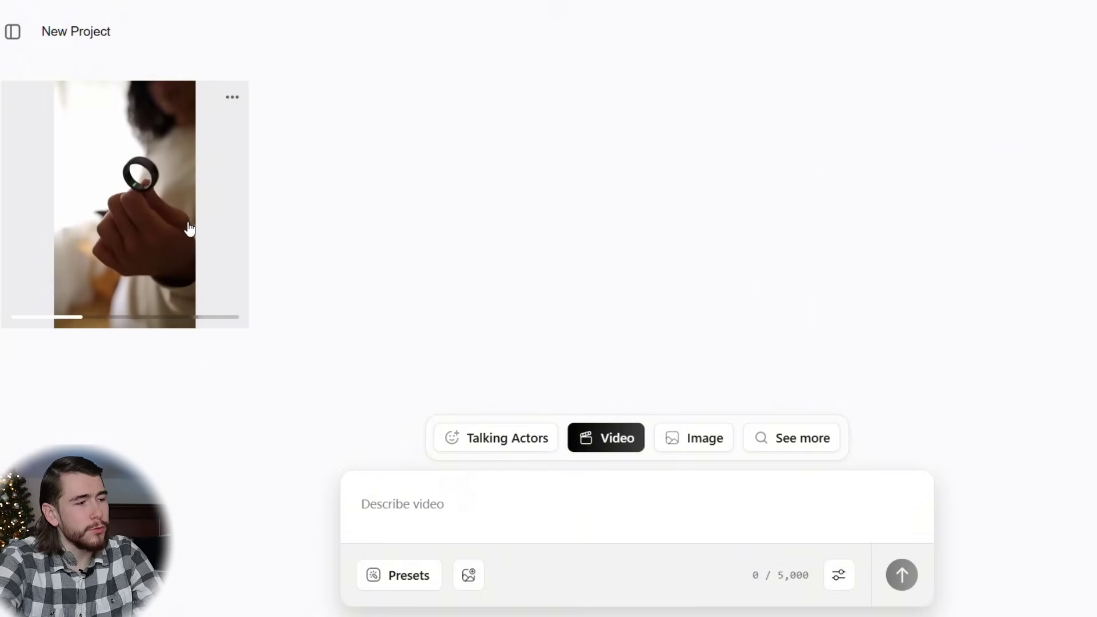
pyautogui.click(246, 251)
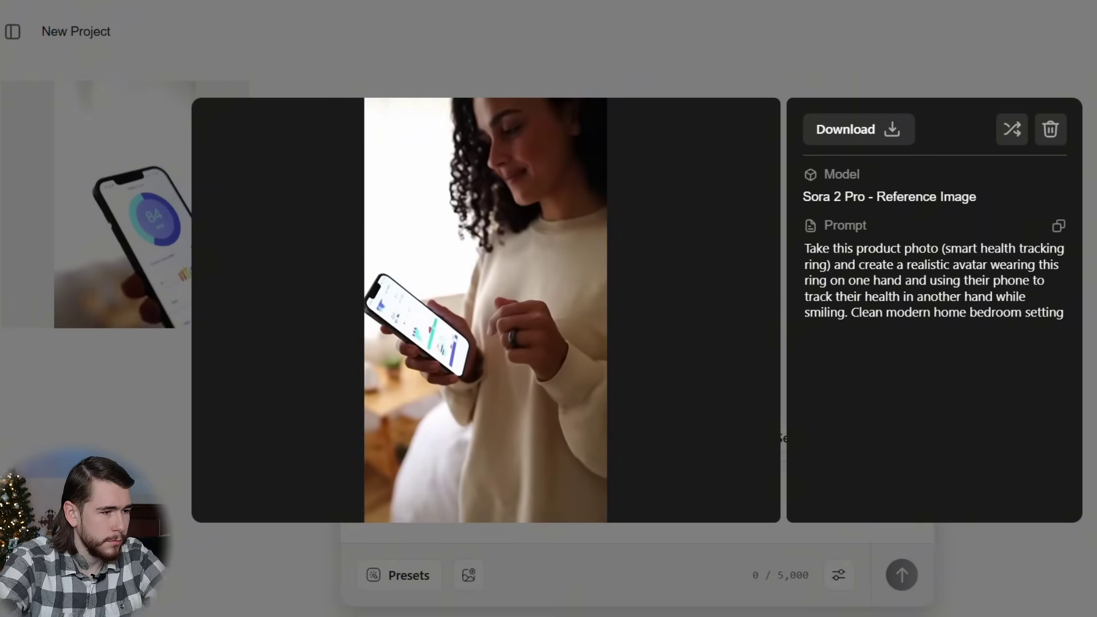
pyautogui.click(445, 333)
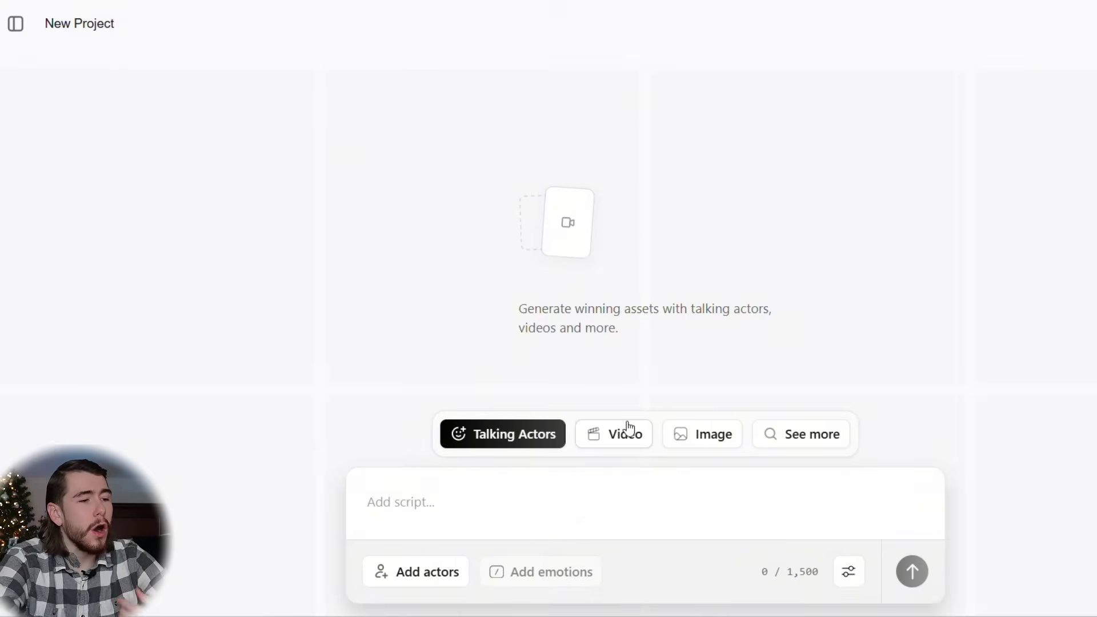
# Step: Switch the empty project to video creation and look through the Sora 2 Actors templates for different avatars and settings
pyautogui.click(629, 428)
pyautogui.click(386, 578)
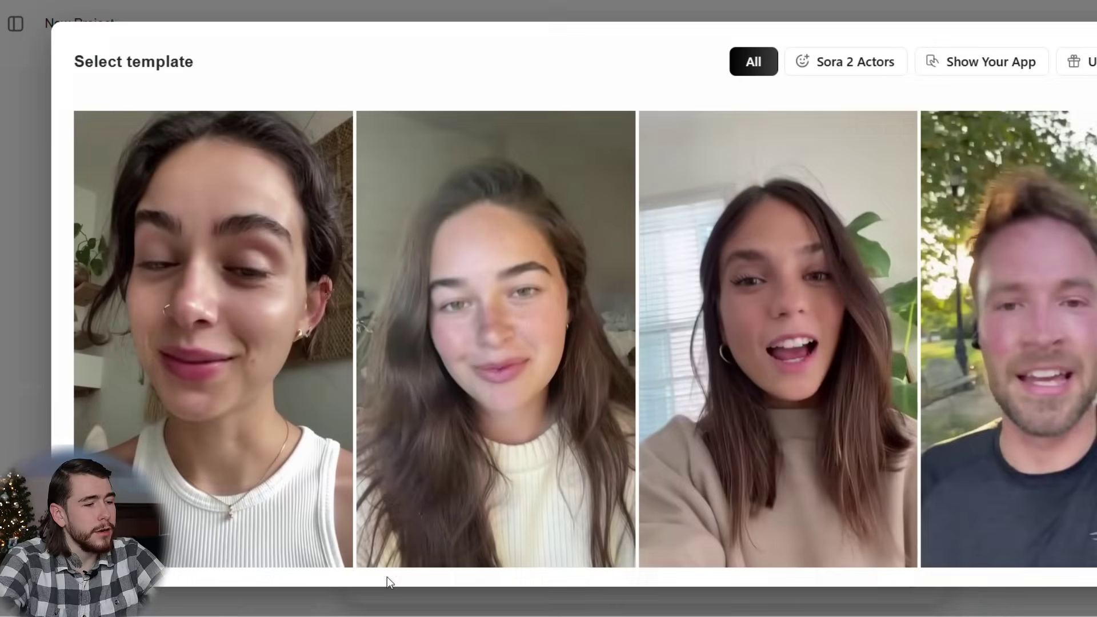
pyautogui.click(844, 65)
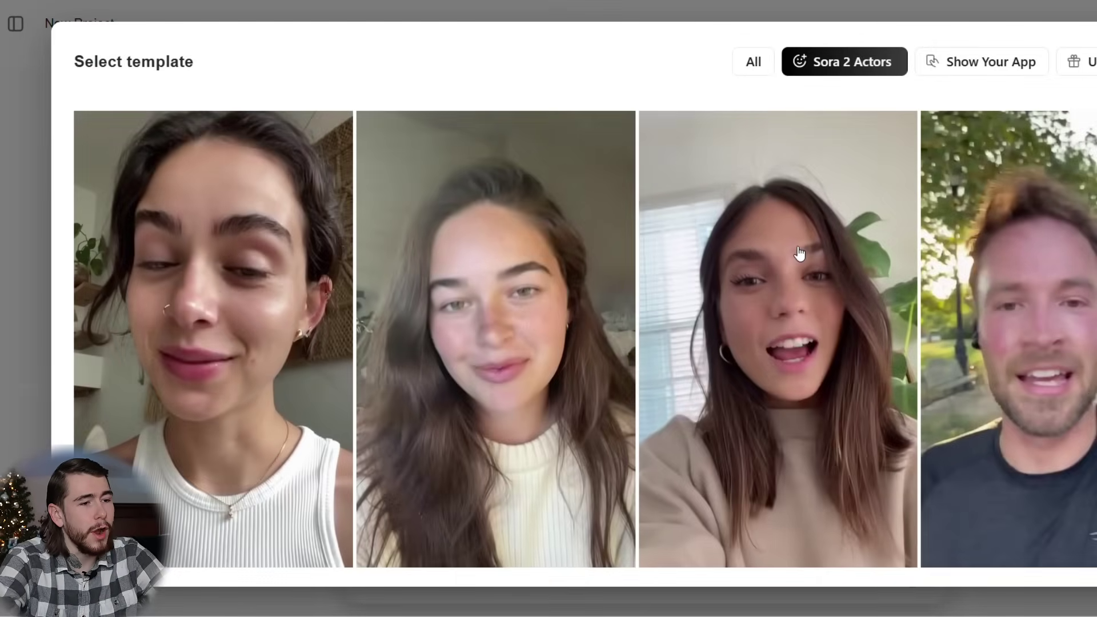
pyautogui.scroll(-20, 606, 235)
pyautogui.scroll(-15, 771, 288)
pyautogui.scroll(-15, 772, 293)
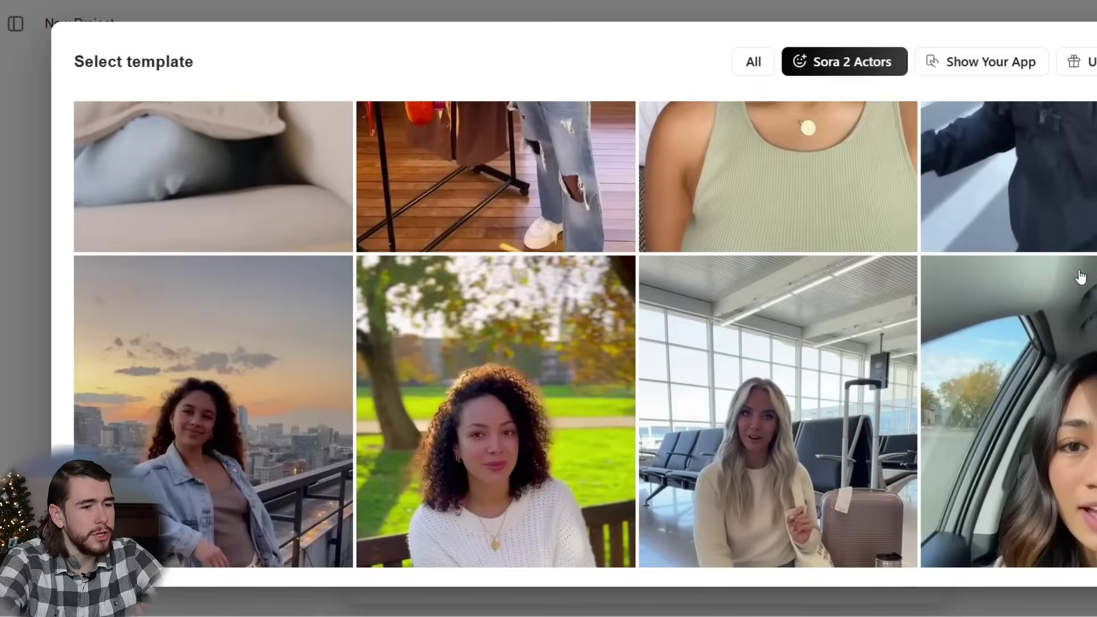
pyautogui.scroll(-15, 1081, 277)
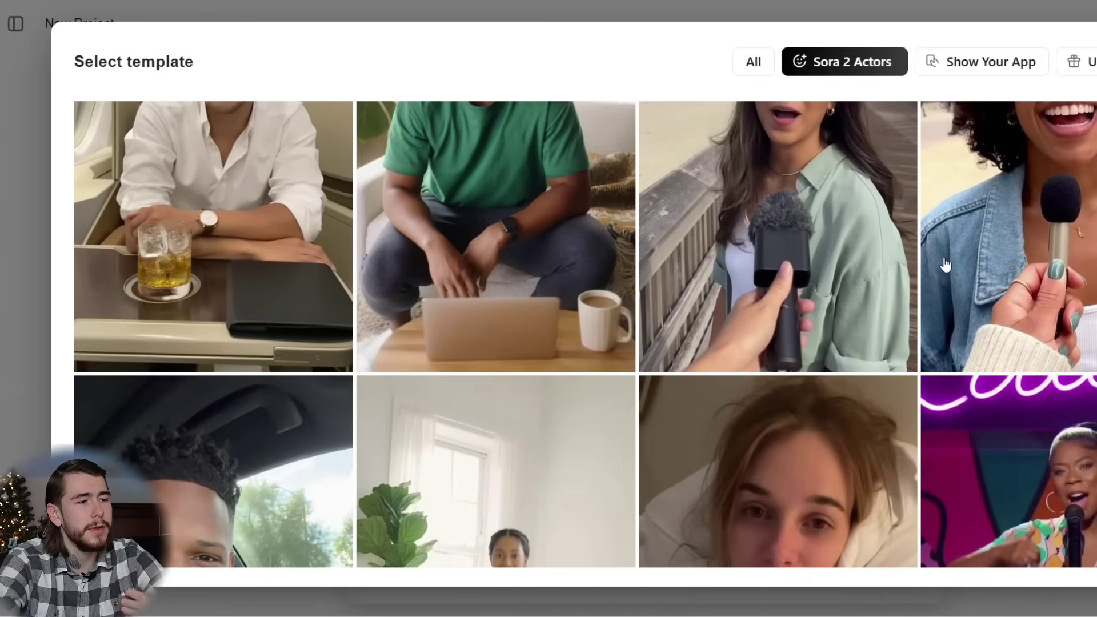
pyautogui.scroll(-10, 949, 272)
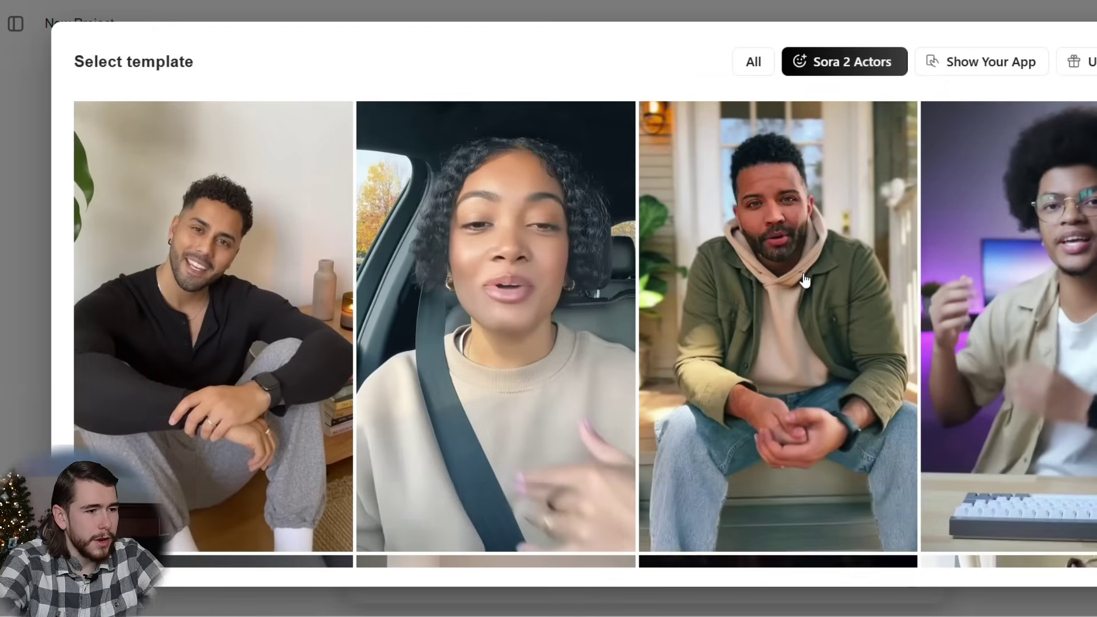
pyautogui.click(788, 279)
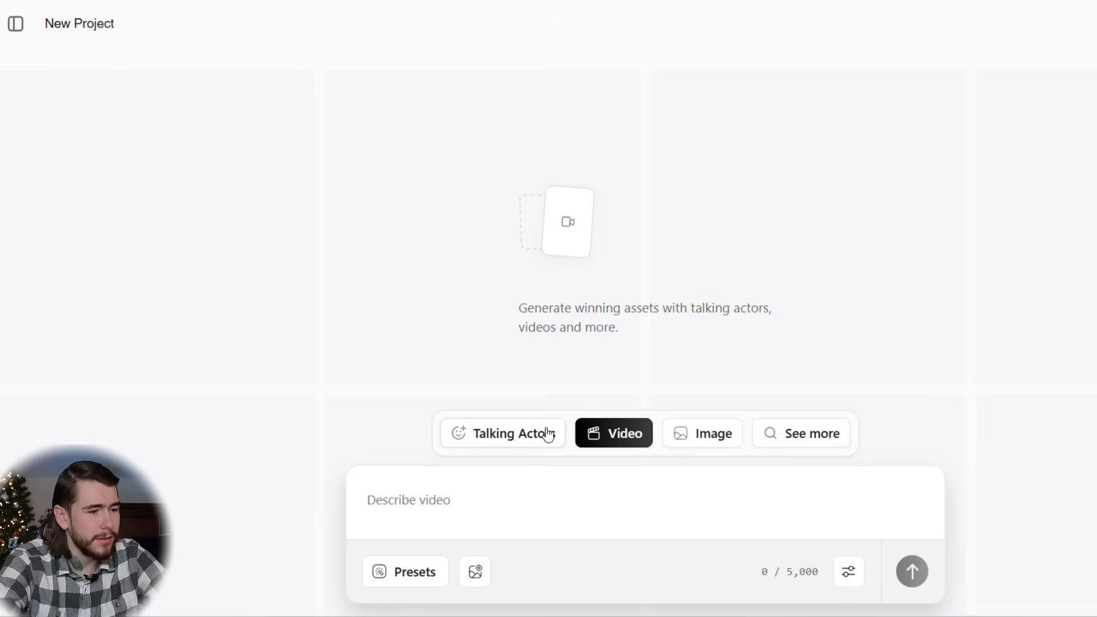
# Step: Attach the black supplement bottle as reference image and enter the prompt "create a podcast style ugc video to promote this product (mens focus supplement)"
pyautogui.click(475, 572)
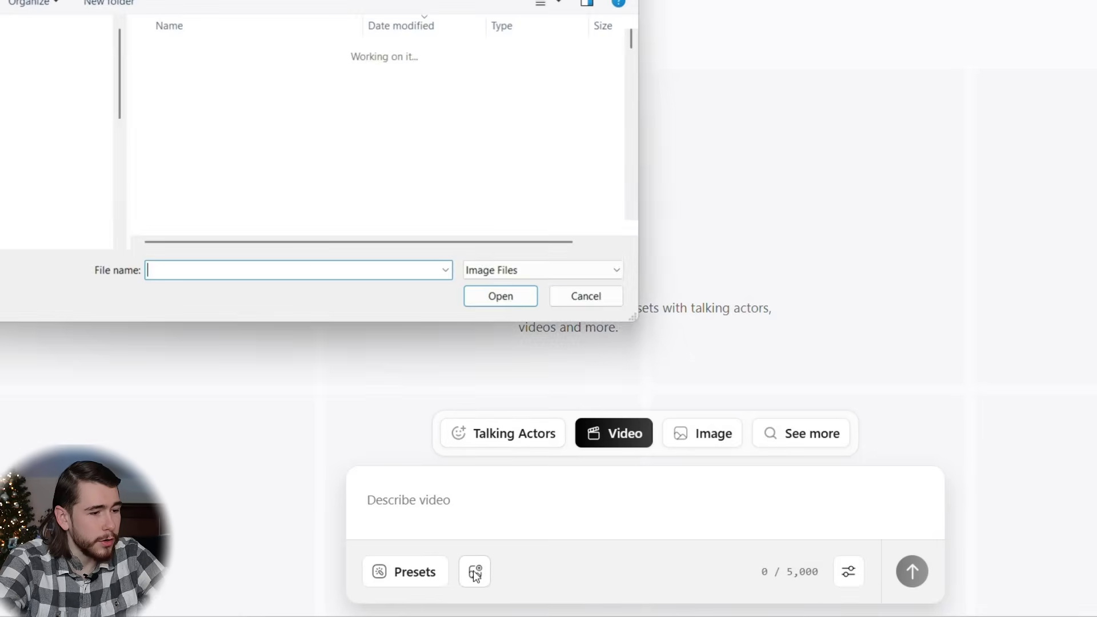
pyautogui.doubleClick(308, 128)
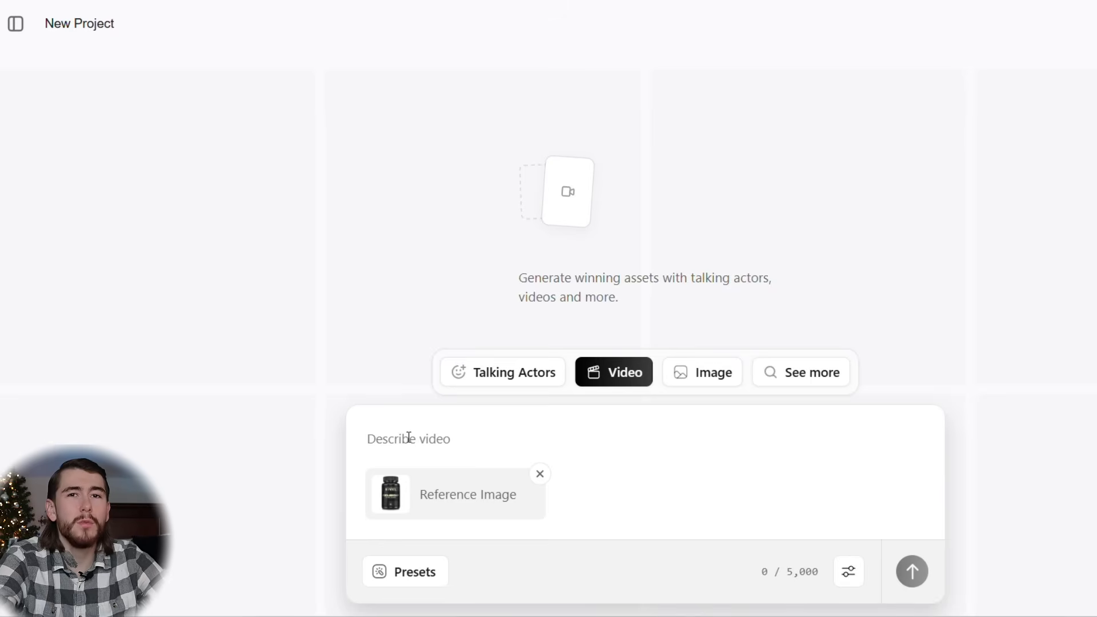
pyautogui.write('create a podcast style ugc video to promote this product (mens focus supplement)')
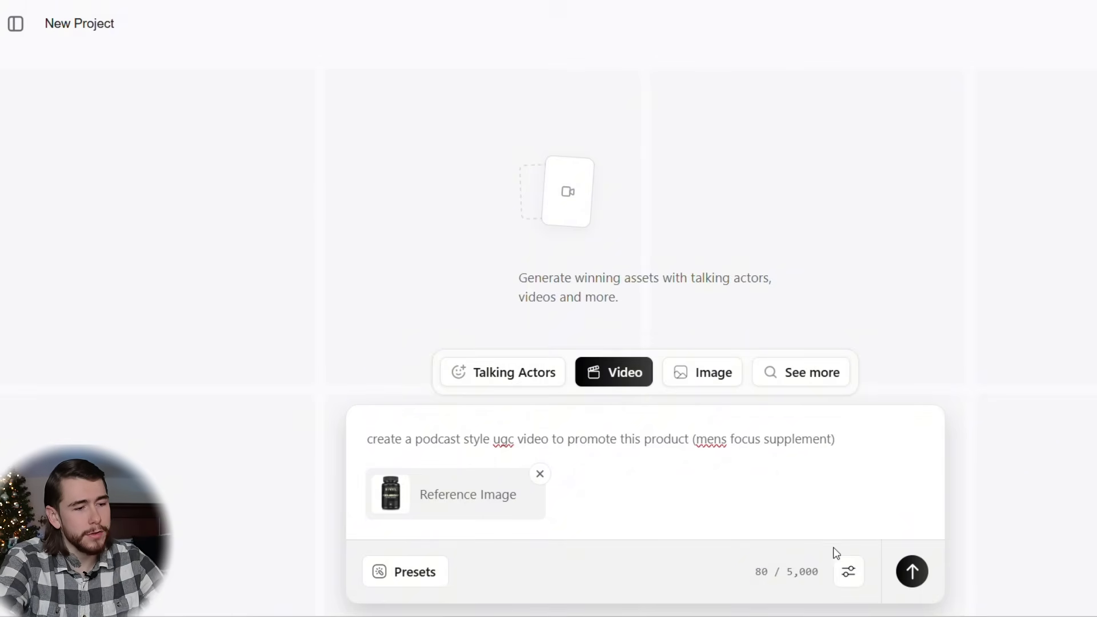
# Step: Generate the podcast-style supplement video with Sora 2 Pro at 9:16, 8s and 1080p, and play the result
pyautogui.click(849, 573)
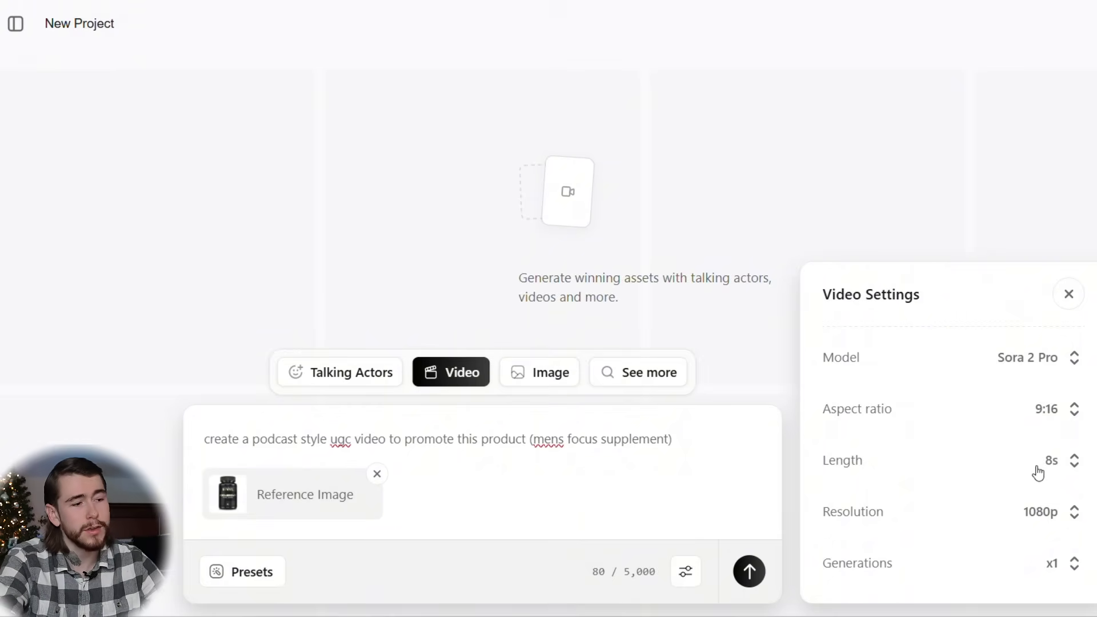
pyautogui.click(748, 568)
pyautogui.click(1068, 295)
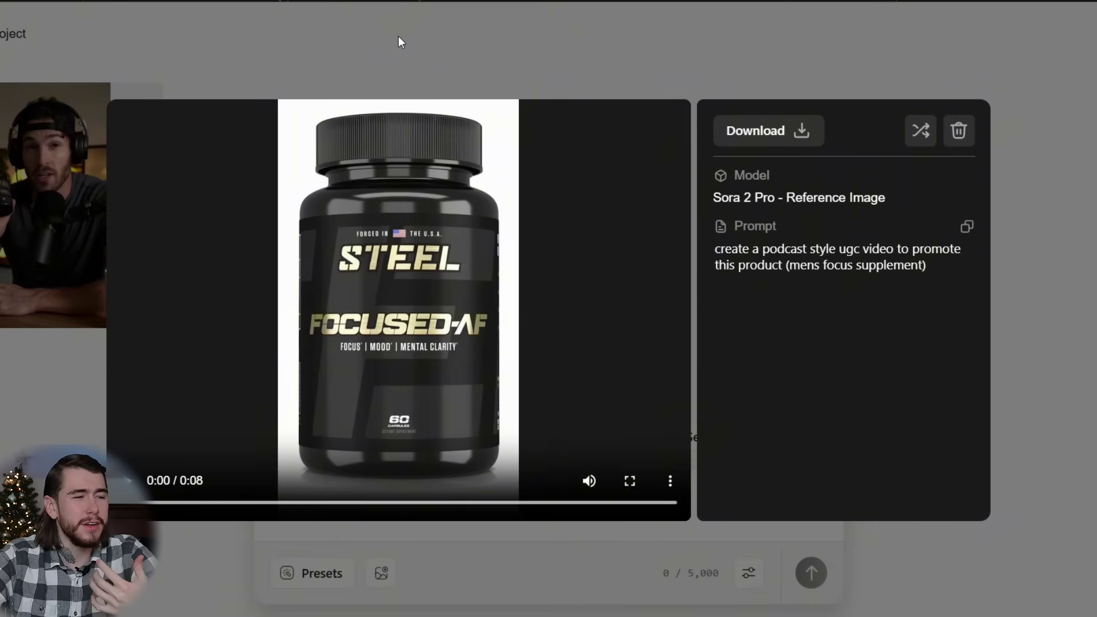
pyautogui.click(167, 246)
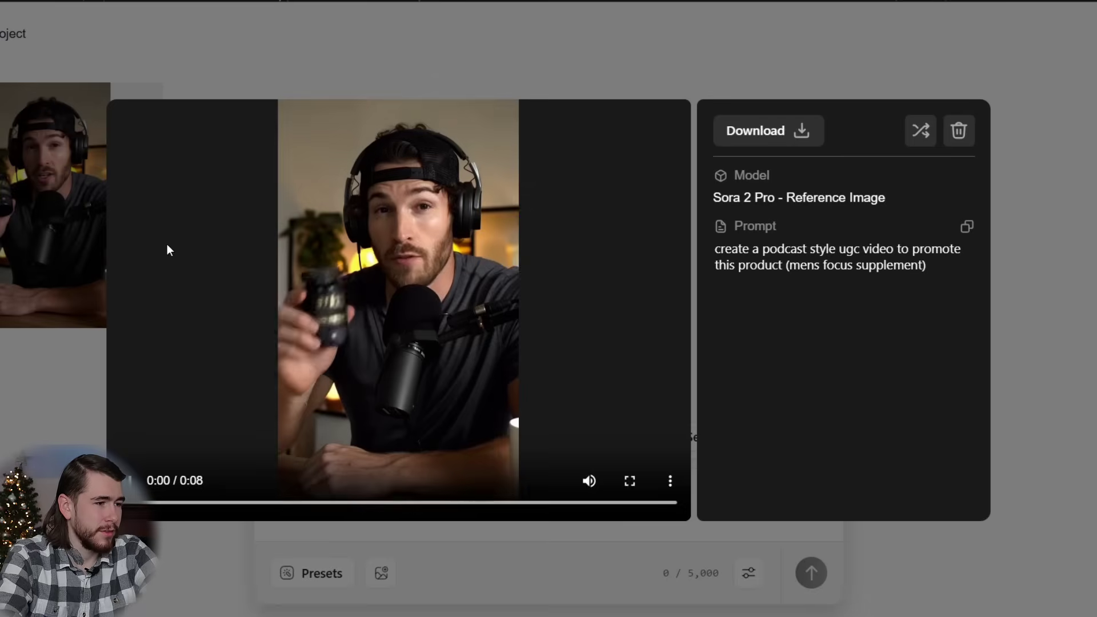